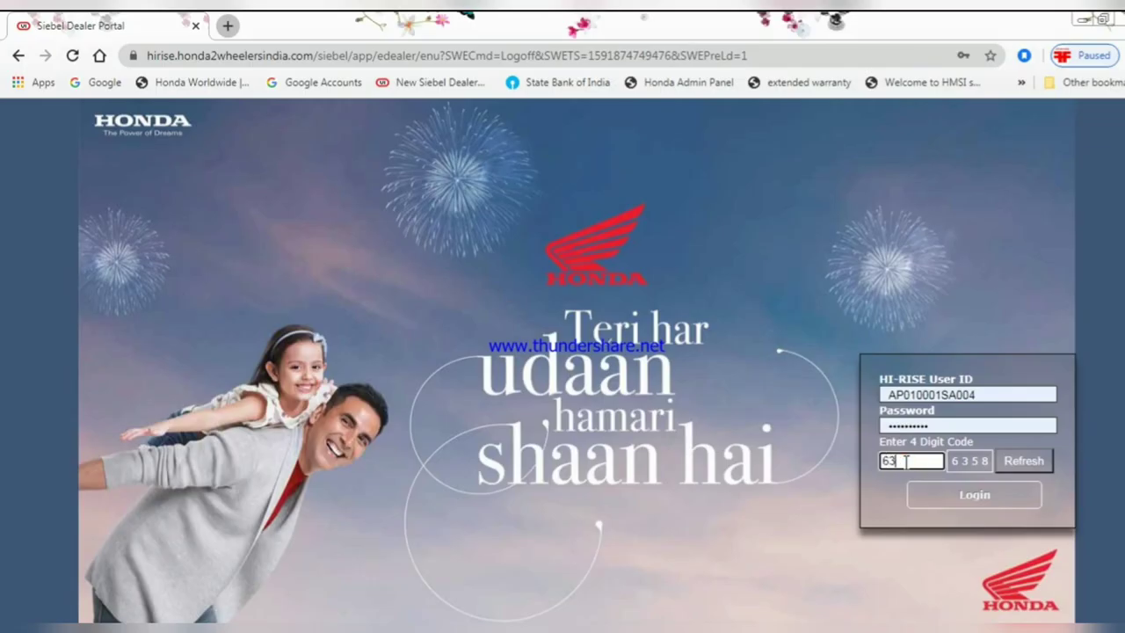
- Log in to HI-RISE, dismiss the password-expiry alert, and go to the Customer home
left_click(948, 495)
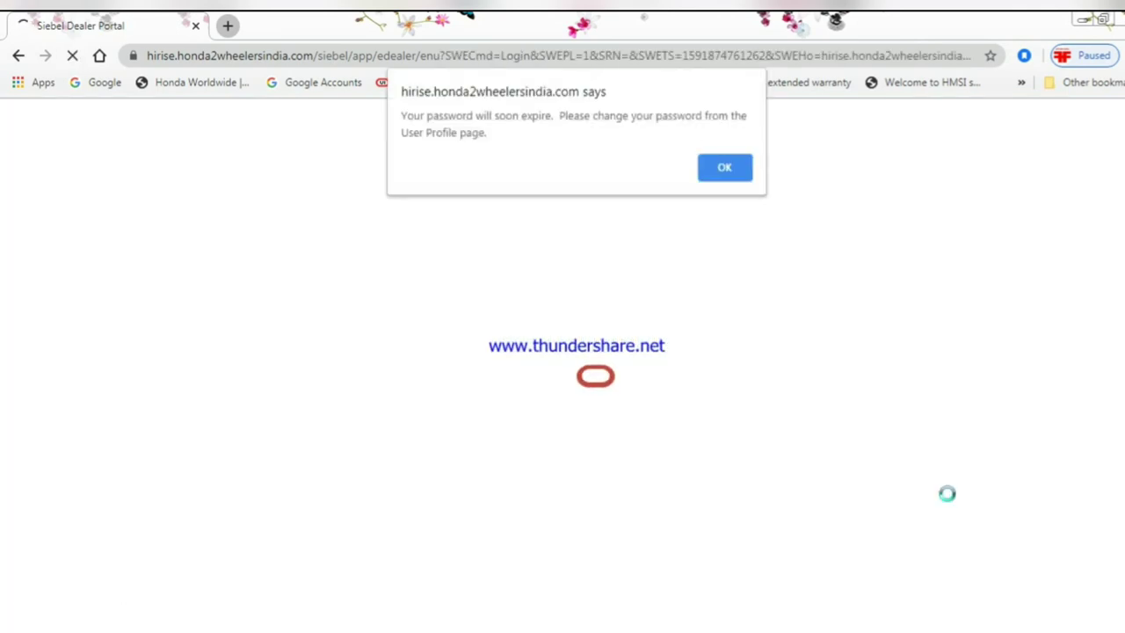
left_click(732, 175)
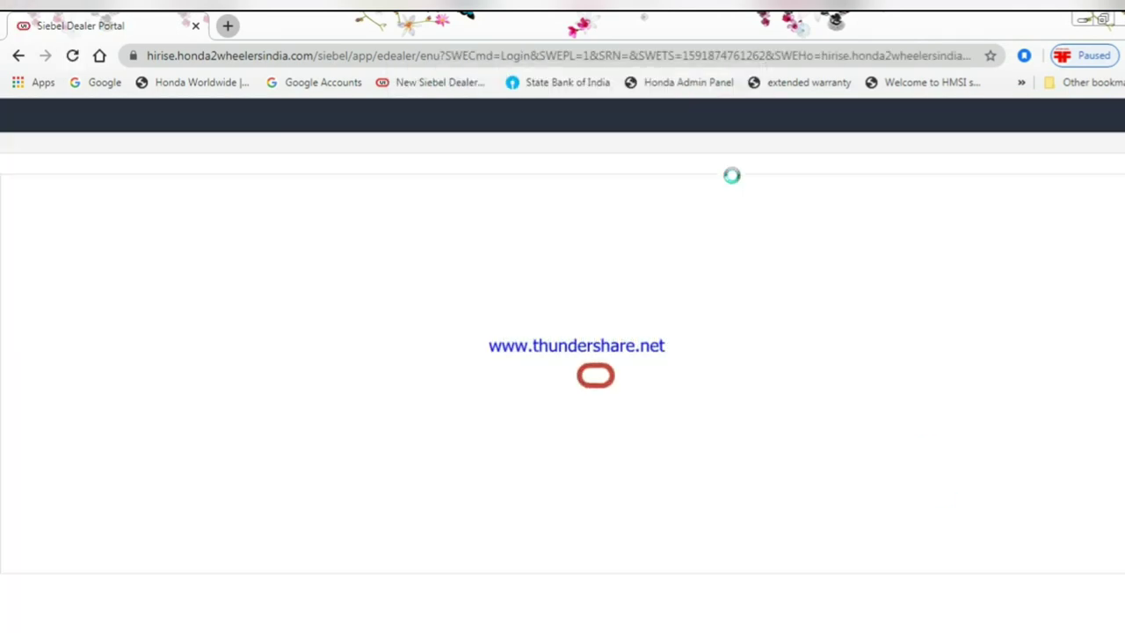
left_click(266, 191)
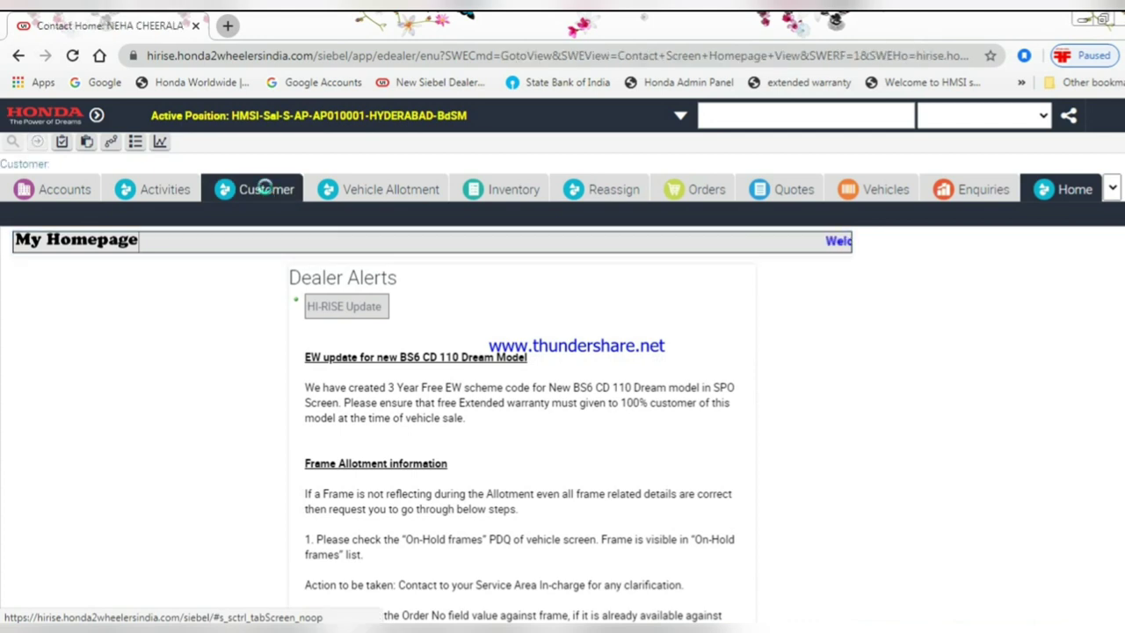
- Add a customer with first name, mobile number, calling consent Yes and gender M via Add & Go
left_click(871, 446)
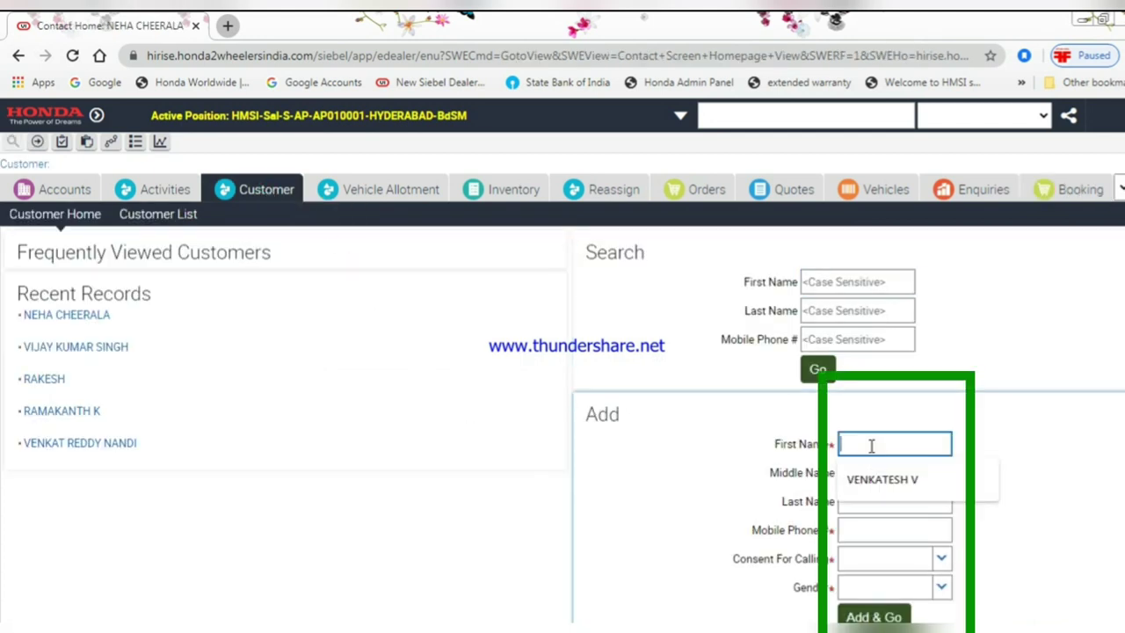
type("VENKATESH V")
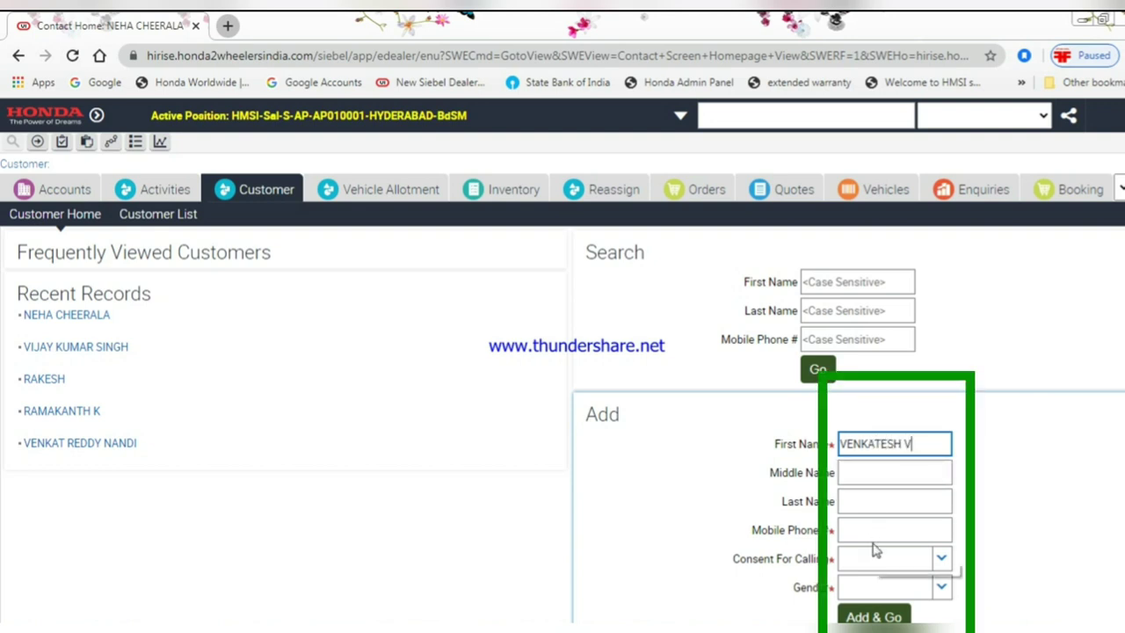
left_click(873, 532)
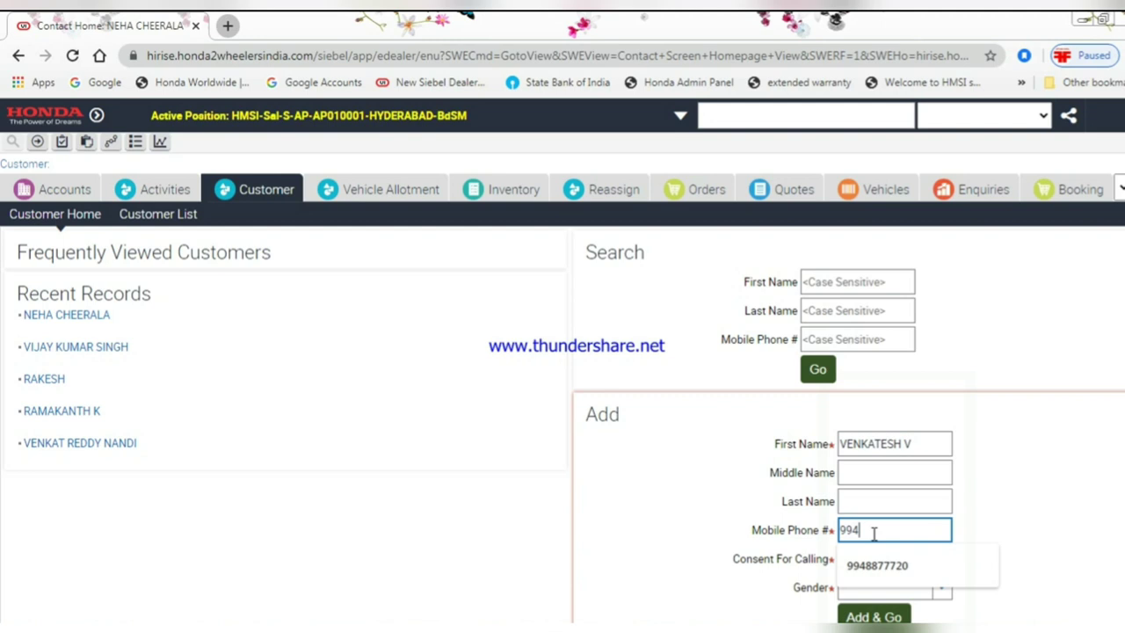
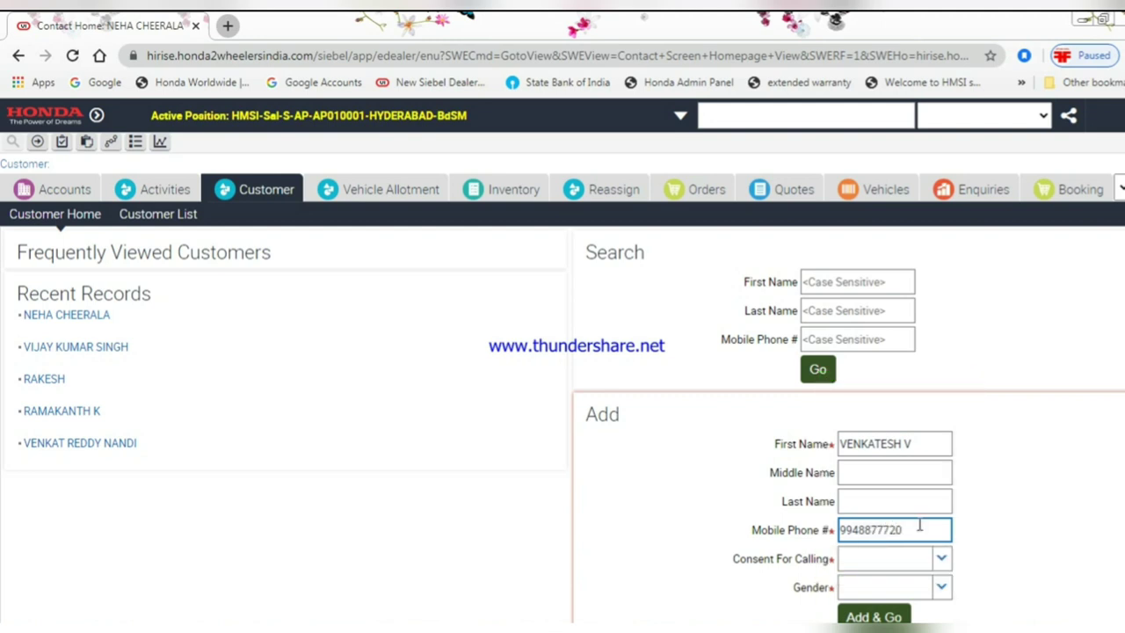
left_click(941, 558)
left_click(881, 600)
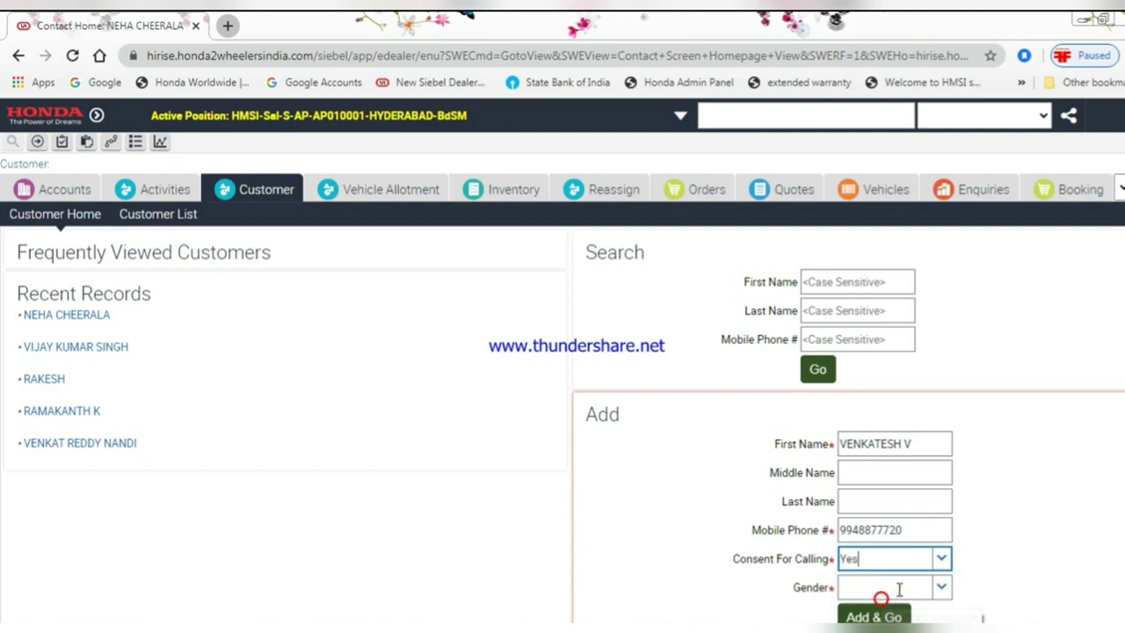
left_click(942, 587)
left_click(919, 557)
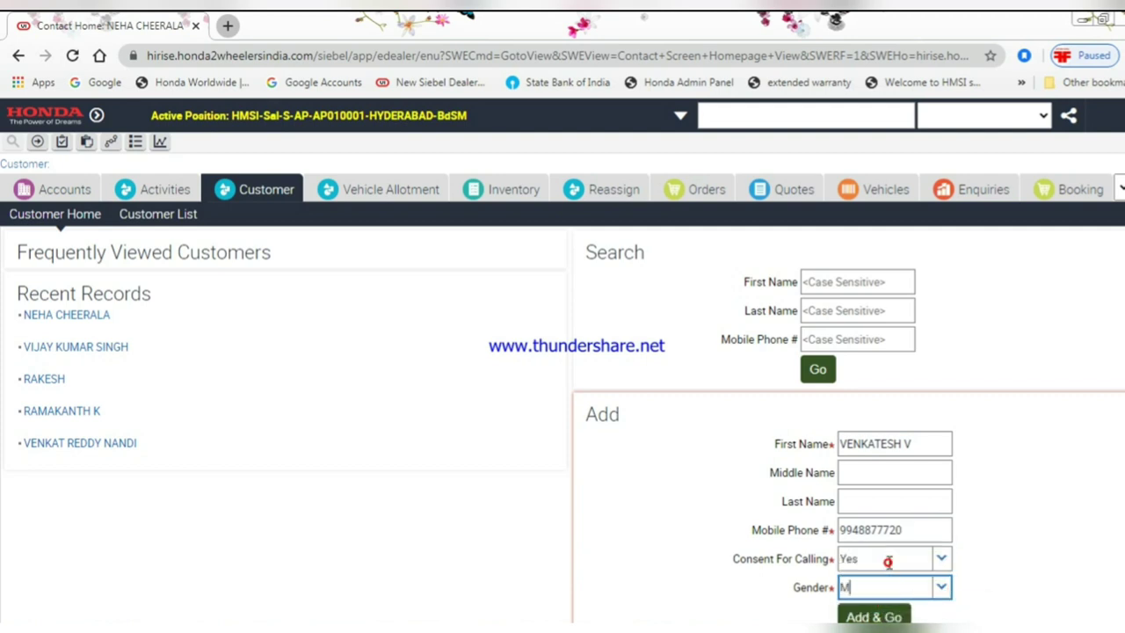
left_click(881, 617)
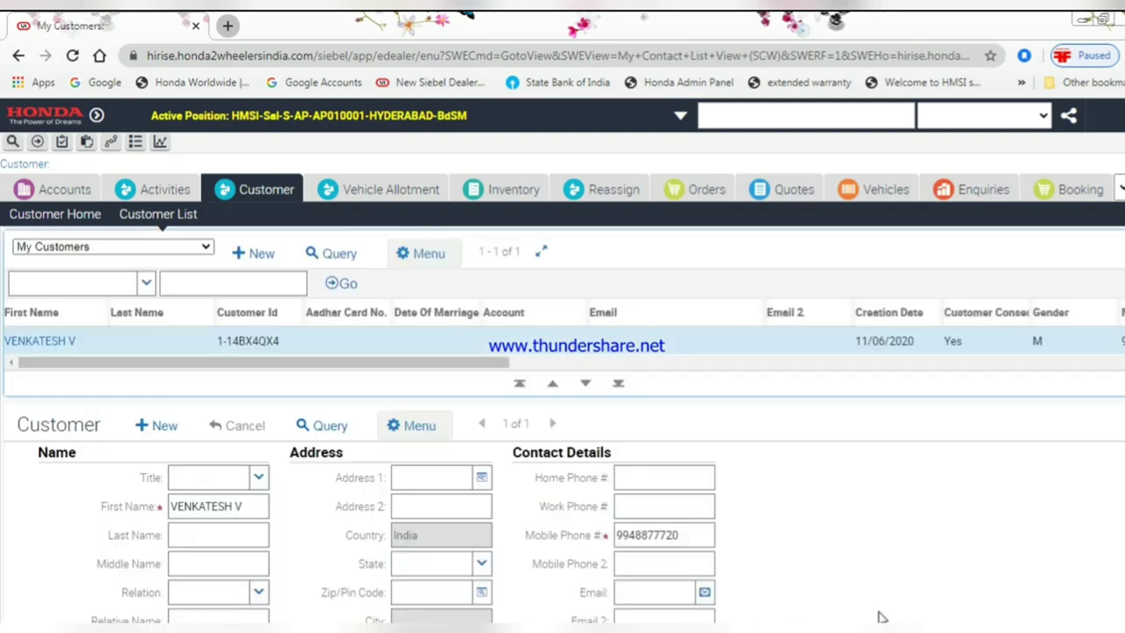
- Set the customer's title to Mr., relation to S/O, and enter the relative's name
scroll(263, 492, "down", 2)
left_click(258, 337)
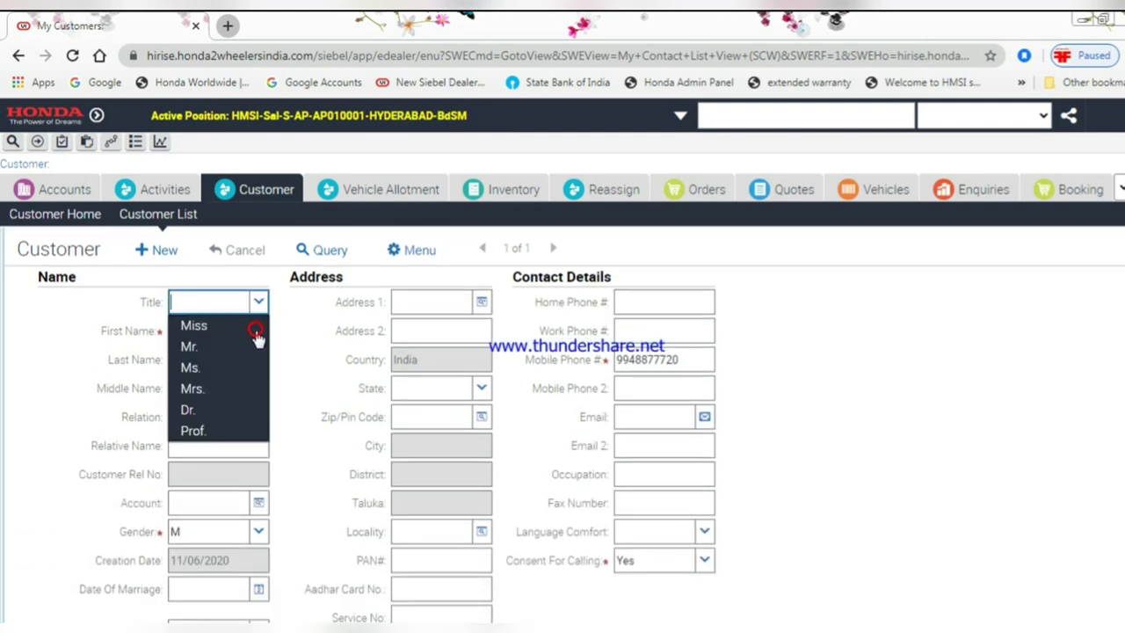
left_click(244, 349)
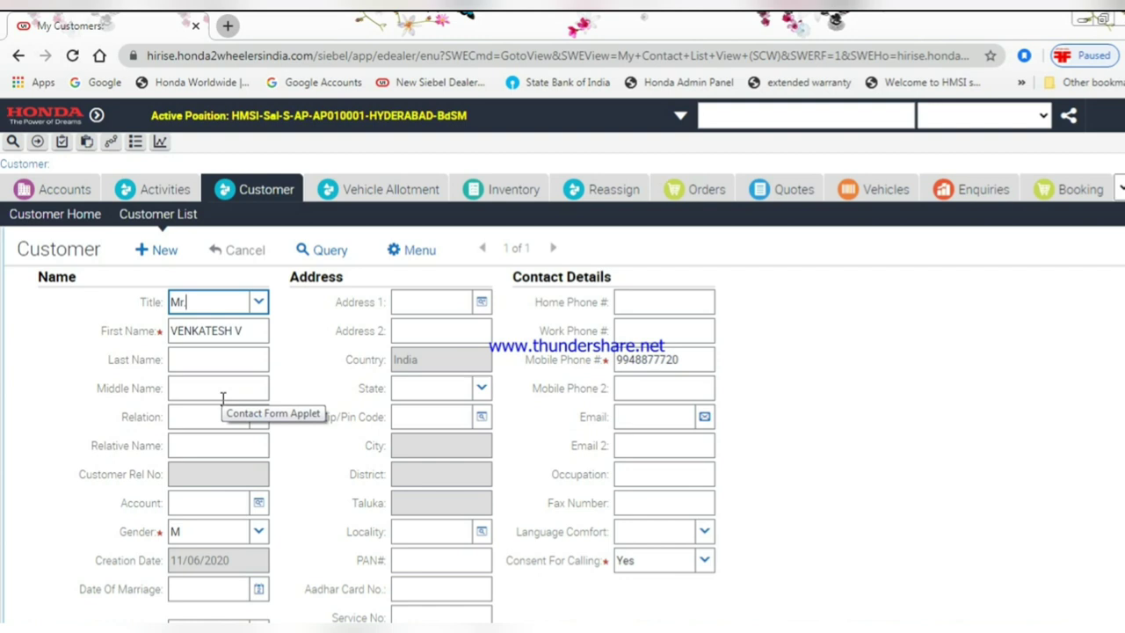
left_click(259, 419)
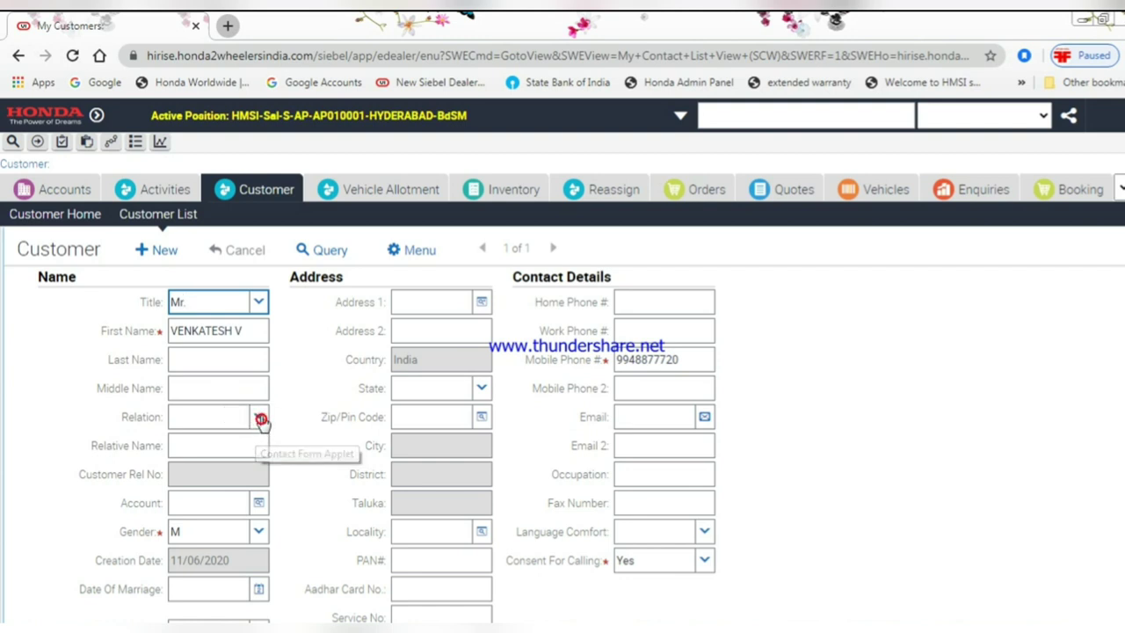
left_click(196, 479)
left_click(206, 444)
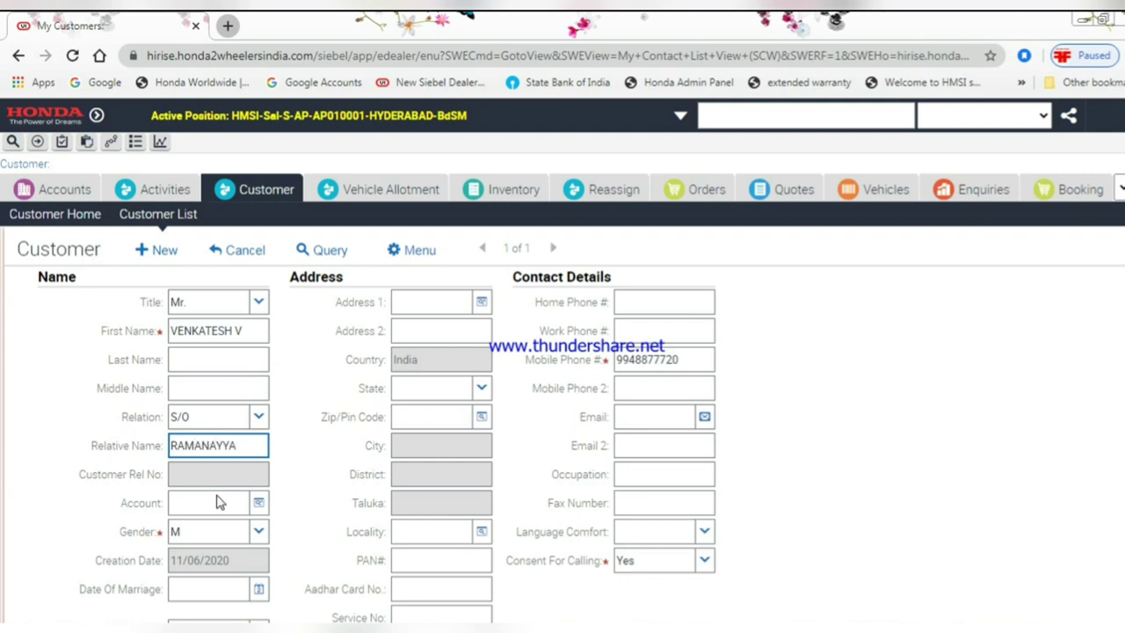
left_click(375, 522)
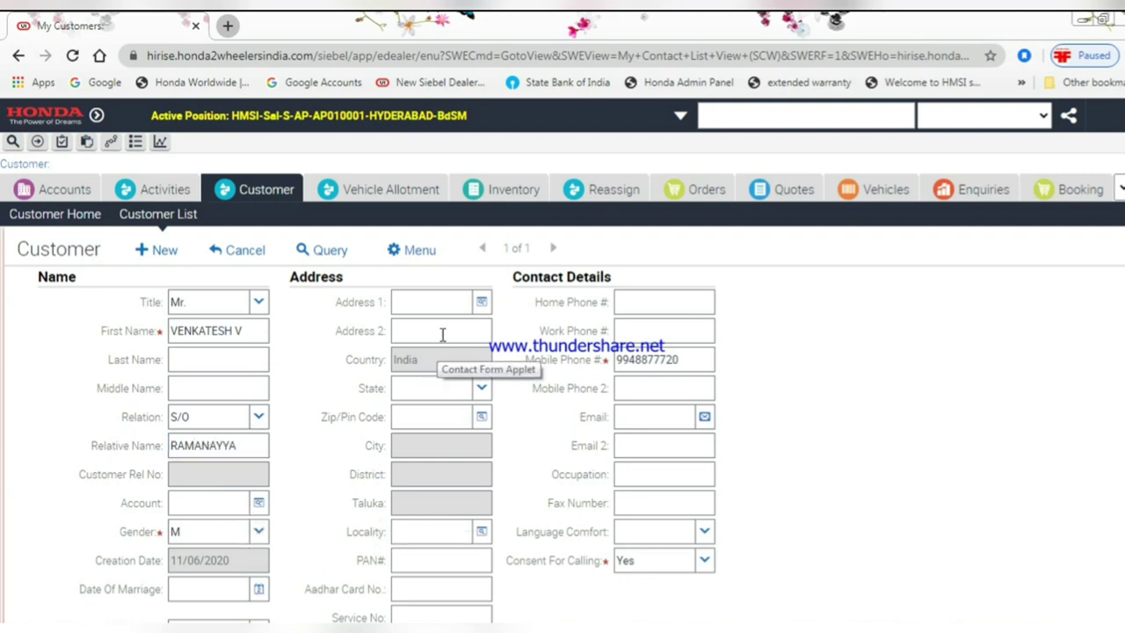
- Enter the customer's two address lines, choose state Telangana, and begin the pin code
left_click(453, 308)
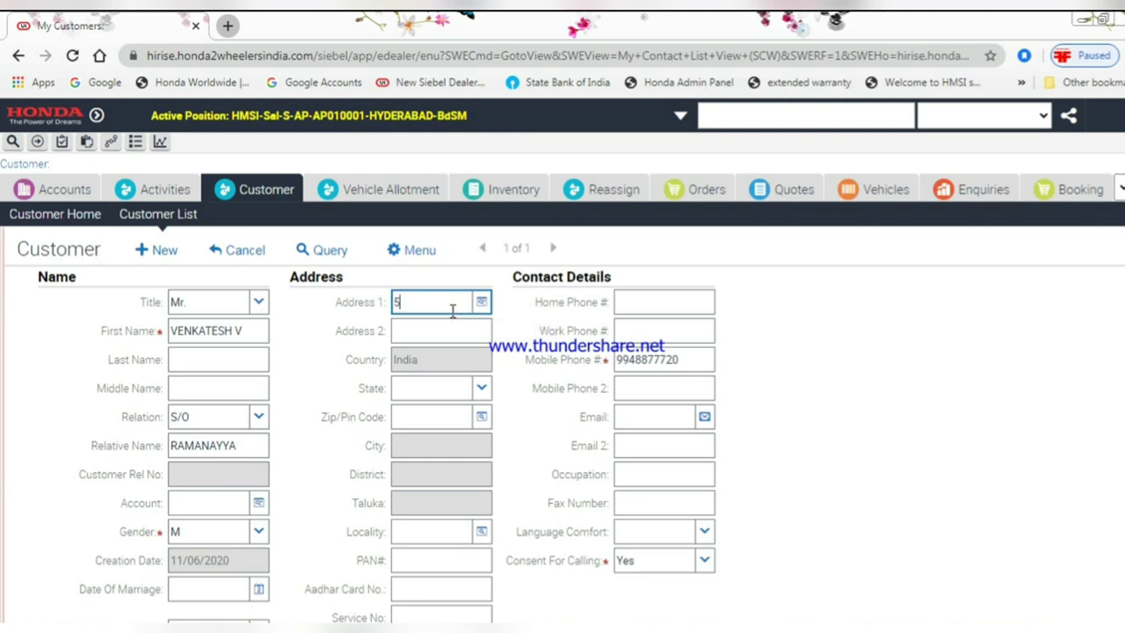
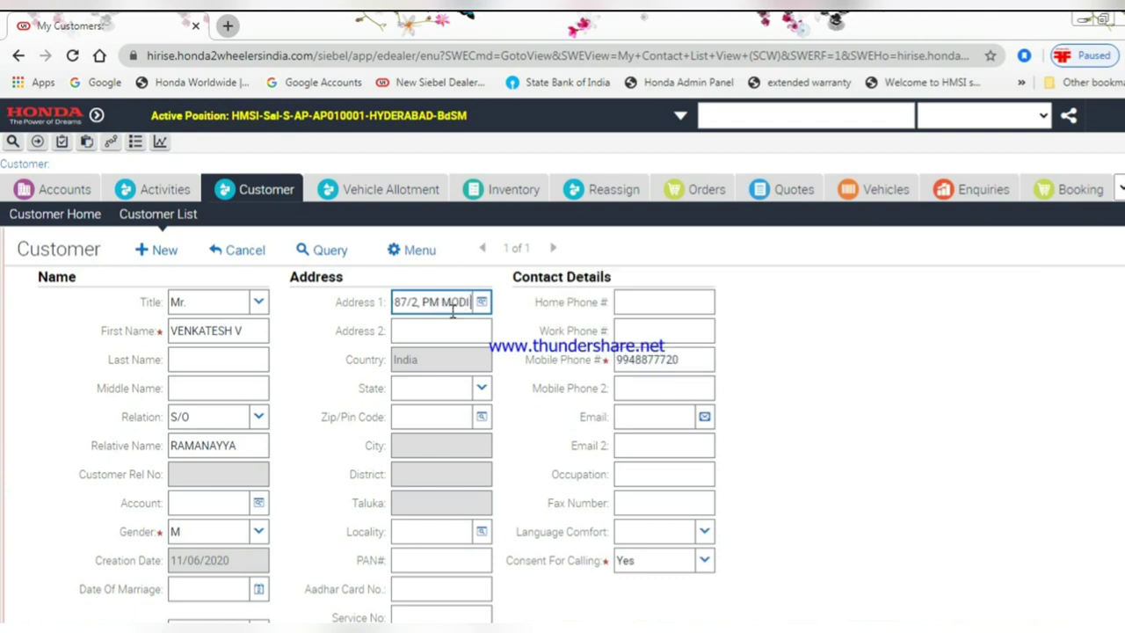
key("Tab")
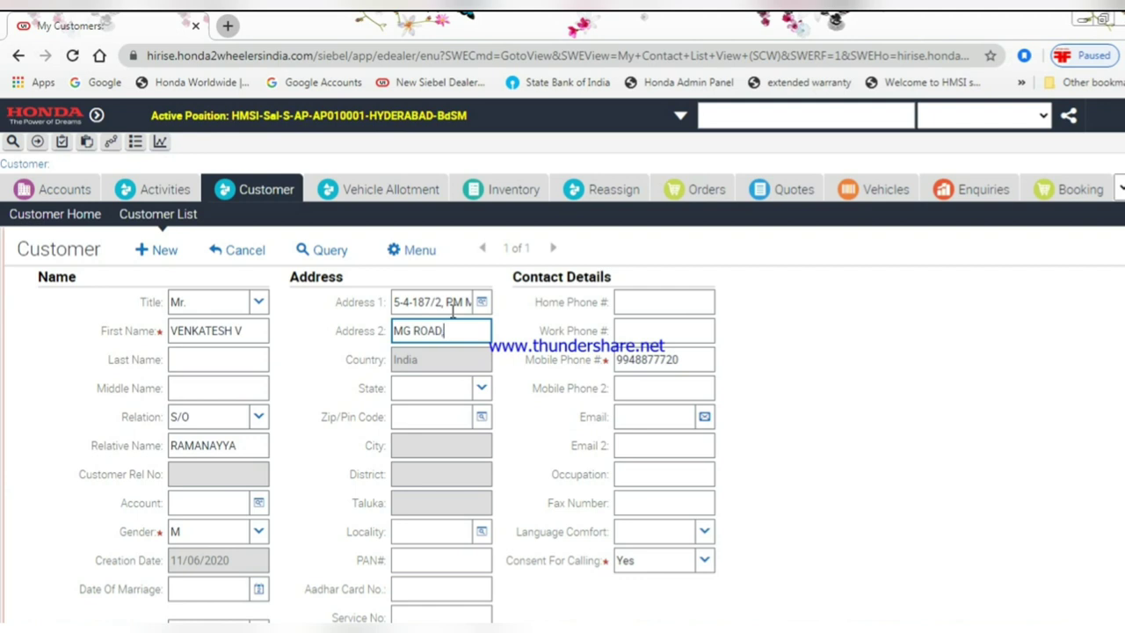
key("Tab")
key("Tab")
type("Te")
key("Return")
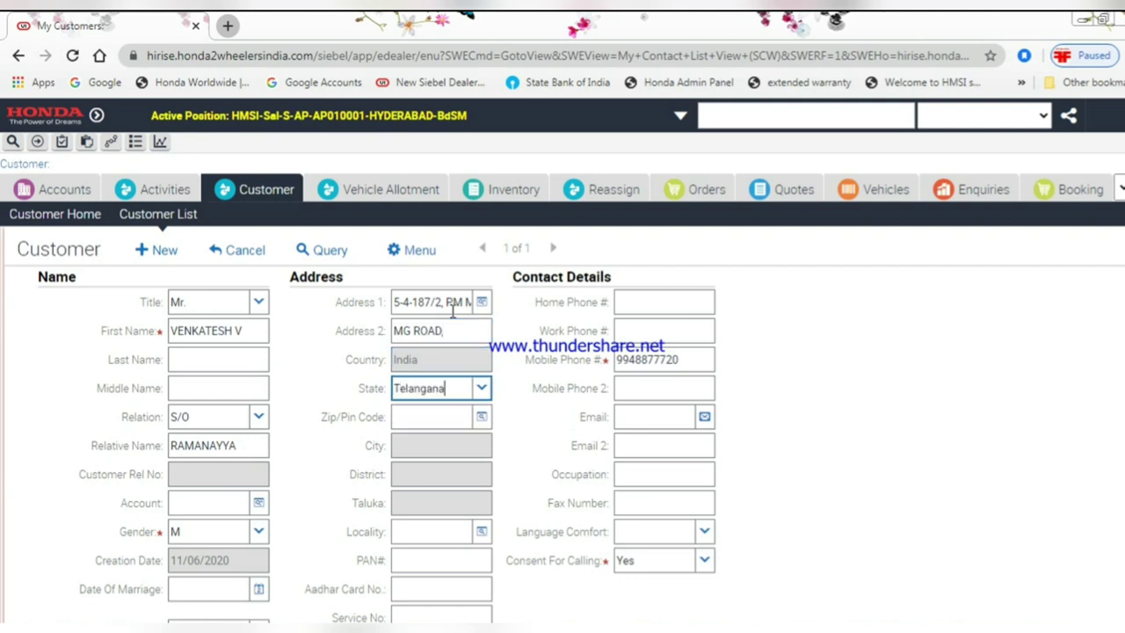
left_click(436, 414)
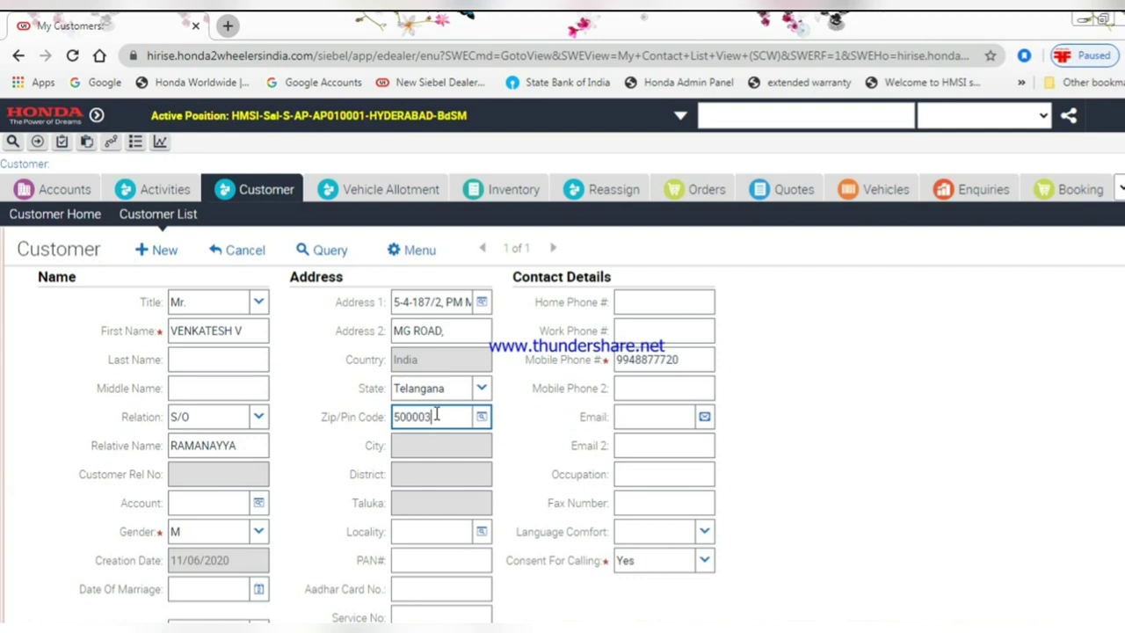
- Confirm the pin code and pick locality M G Rd-500003 from the locality list
left_click(485, 500)
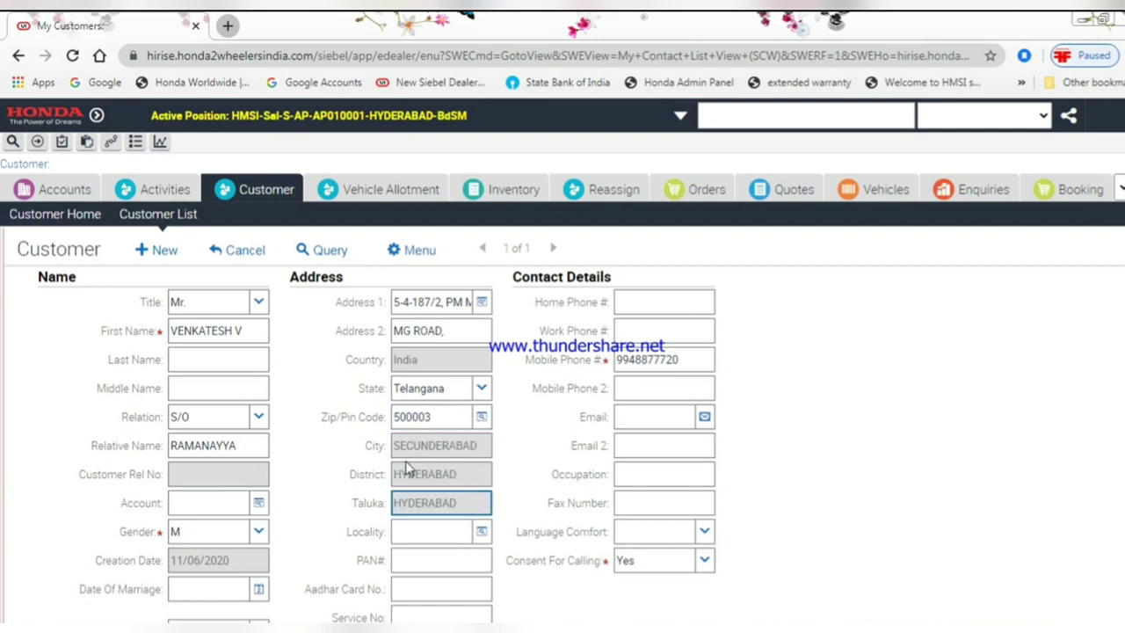
left_click(429, 526)
left_click(481, 531)
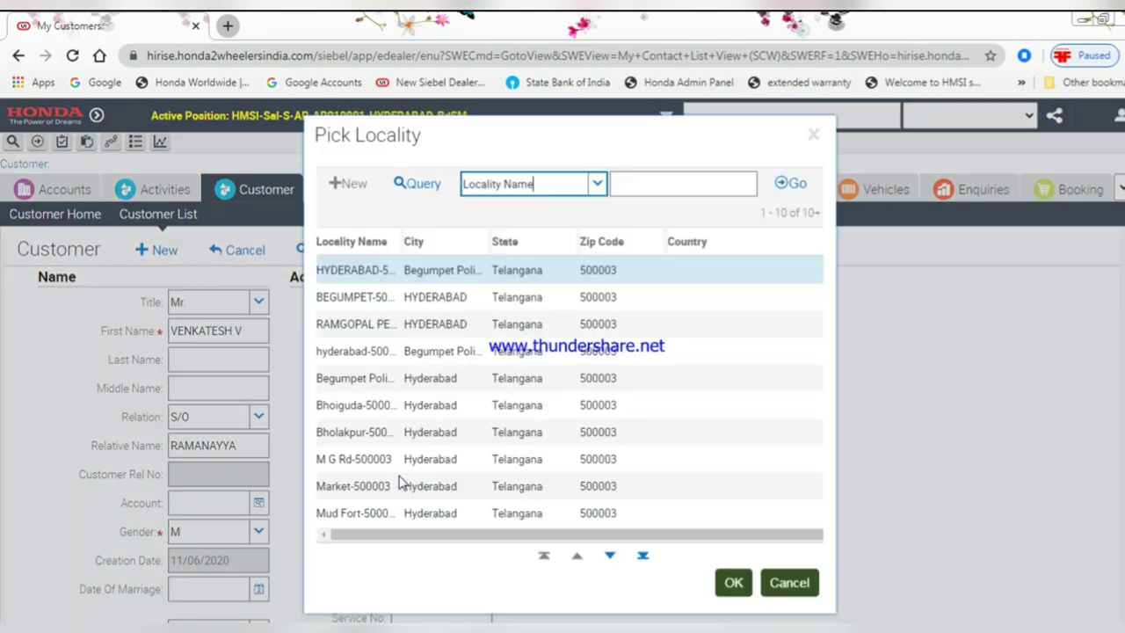
left_click(351, 459)
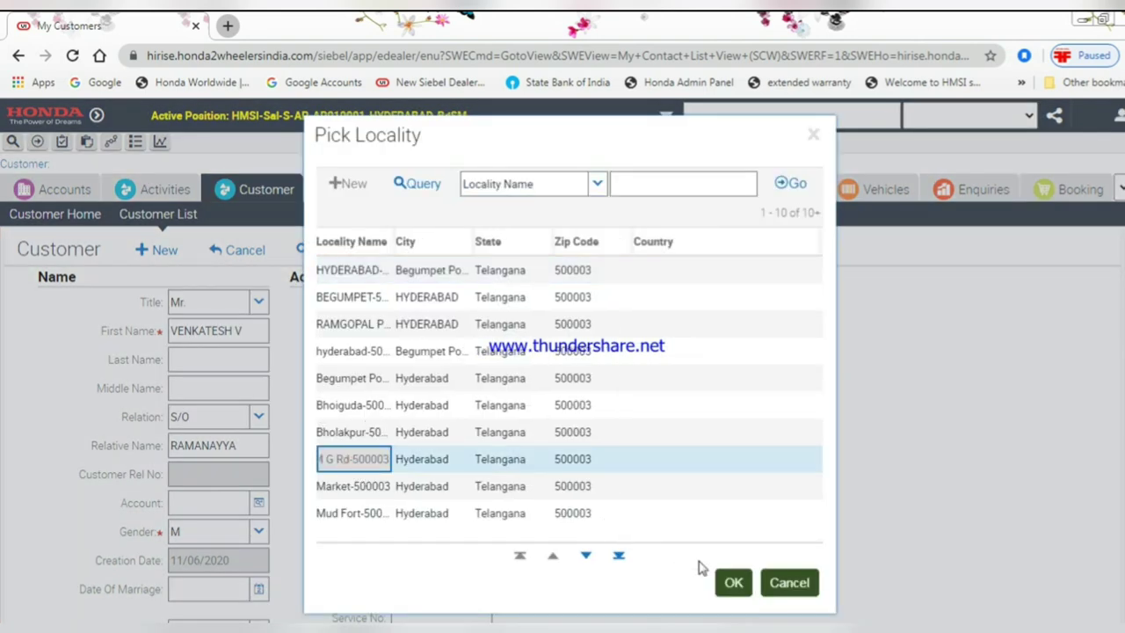
left_click(733, 583)
- Set the customer's language comfort to English
scroll(528, 563, "down", 2)
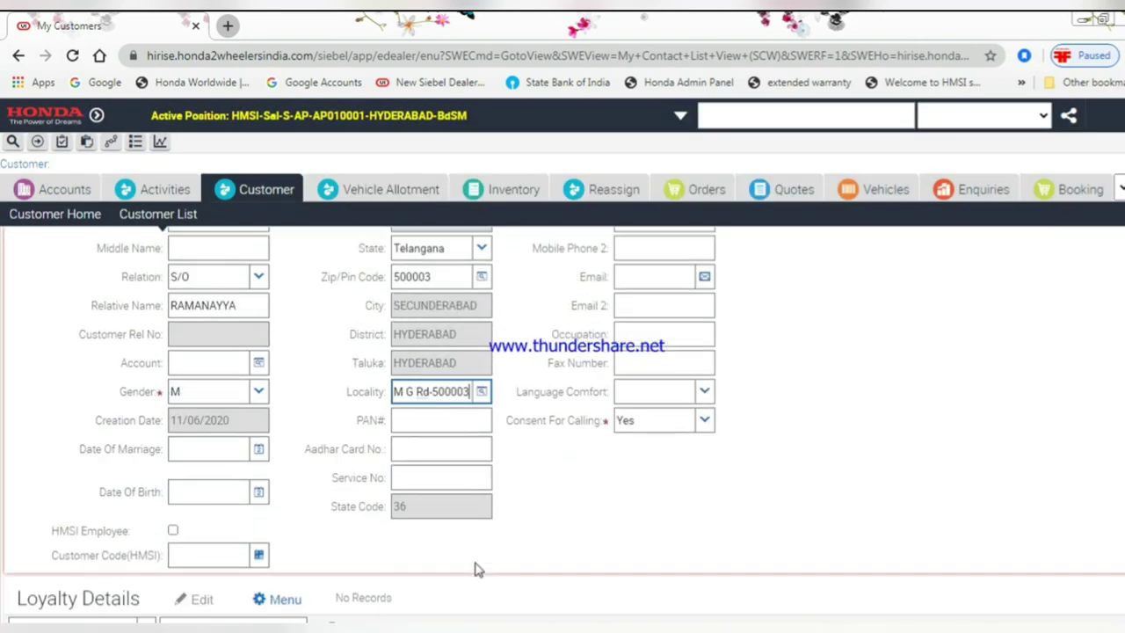
scroll(615, 497, "up", 1)
scroll(659, 439, "up", 2)
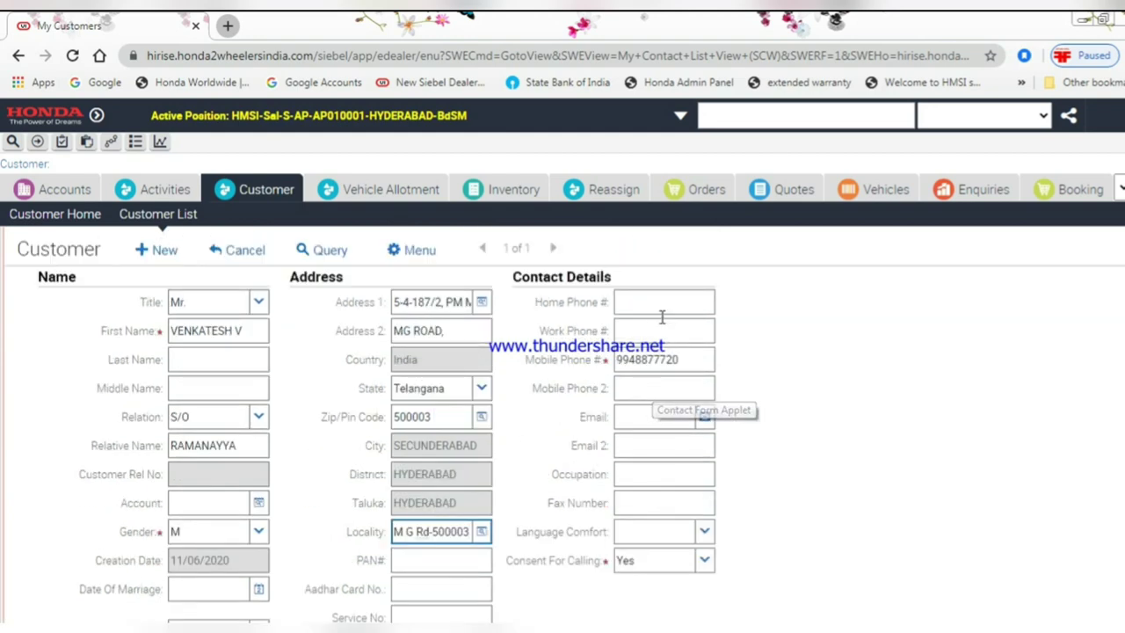
left_click(704, 532)
left_click(647, 556)
scroll(381, 557, "down", 3)
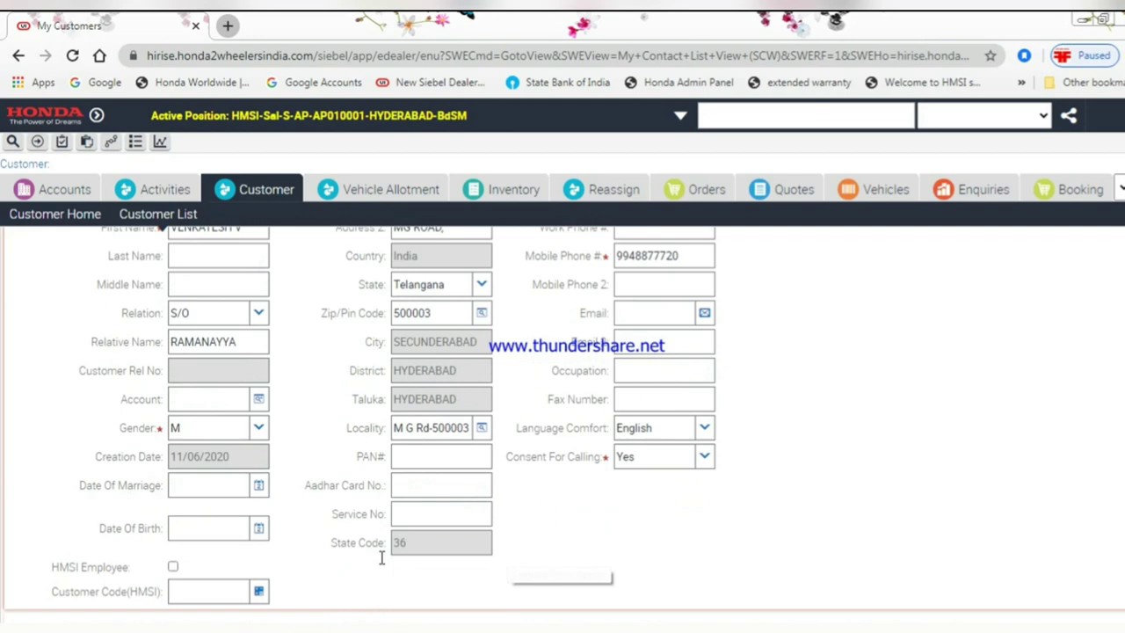
- Open the customer's full record and create a new row in Best Deal Vehicle- Enquiries
scroll(429, 450, "up", 5)
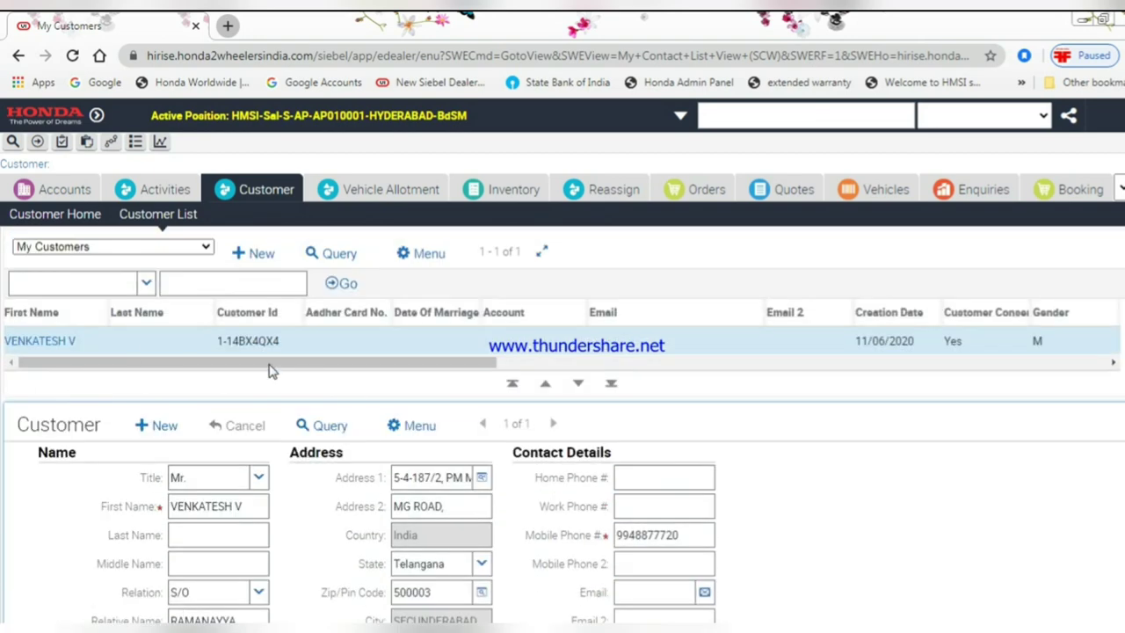
left_click(40, 348)
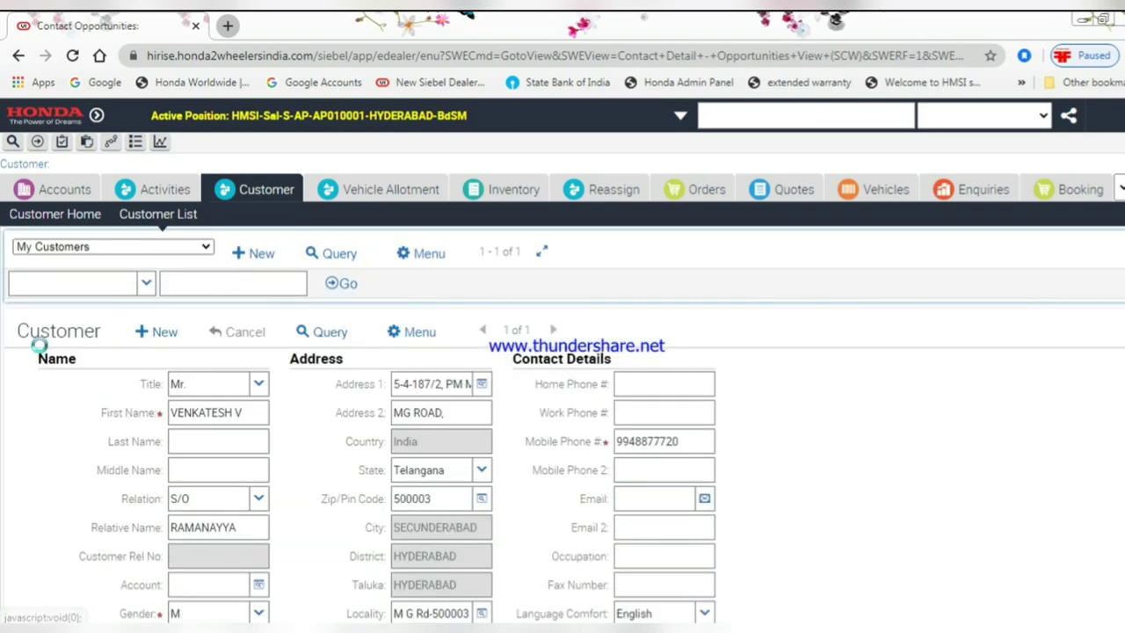
scroll(209, 356, "down", 4)
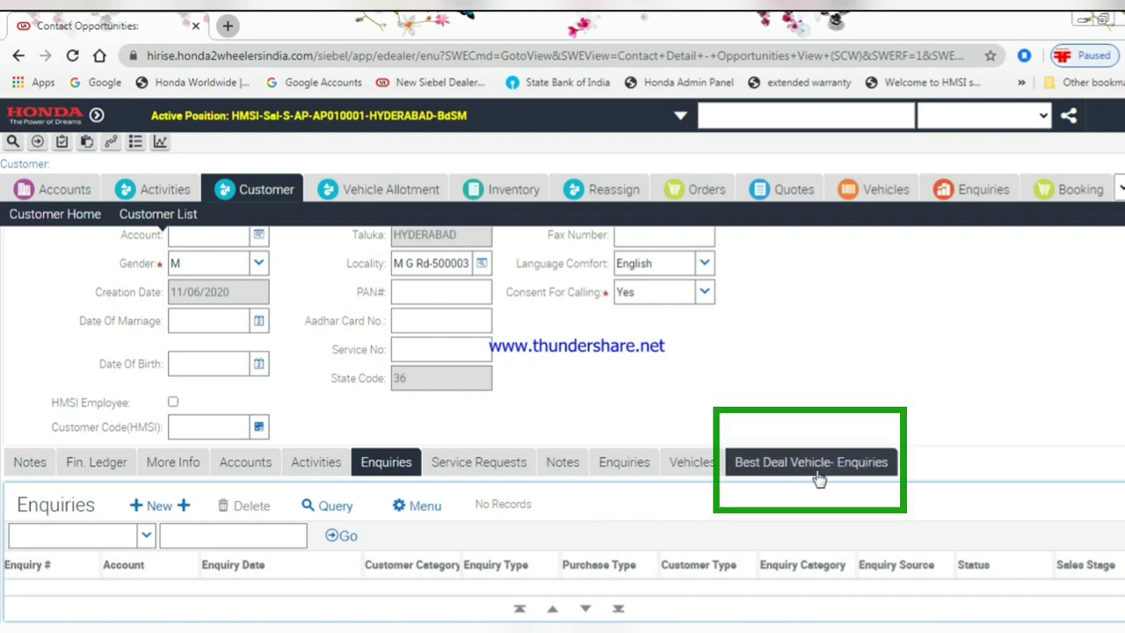
left_click(767, 466)
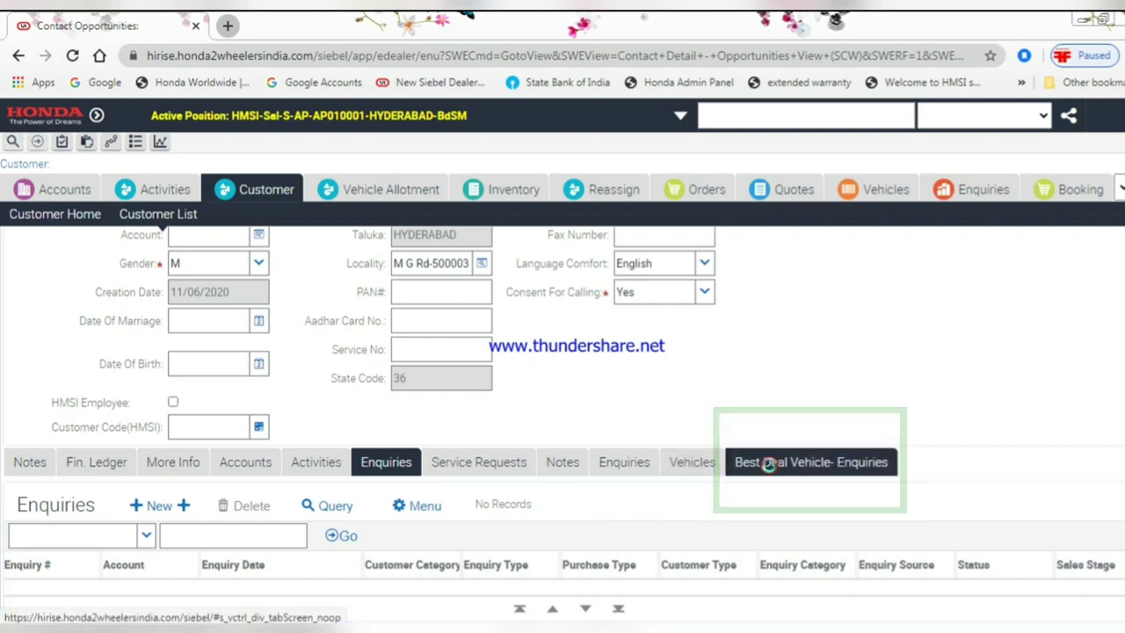
left_click(154, 507)
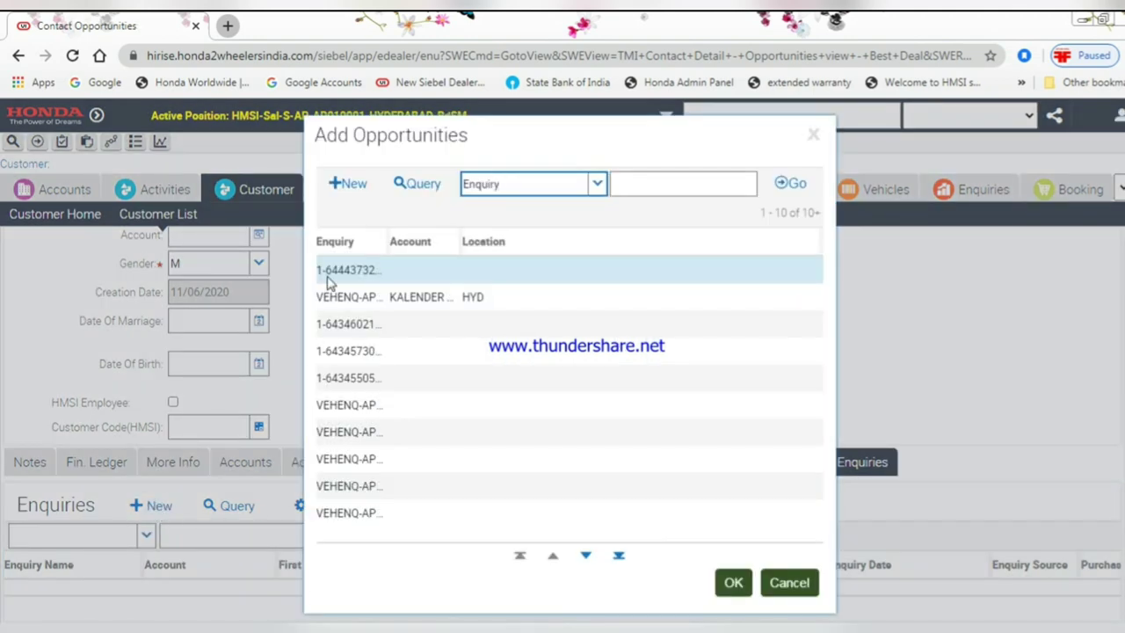
left_click(353, 201)
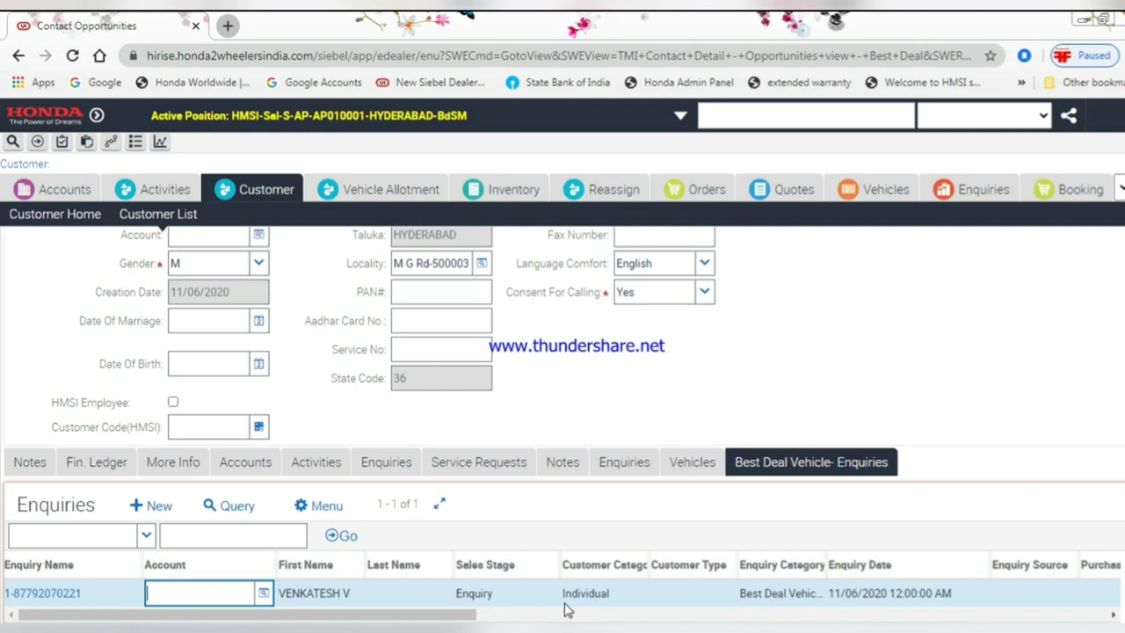
- Set the enquiry's customer type to First Time Buyer, source Facebook, and purchase type Best Deal
key("Tab")
key("Tab")
key("Tab")
key("Tab")
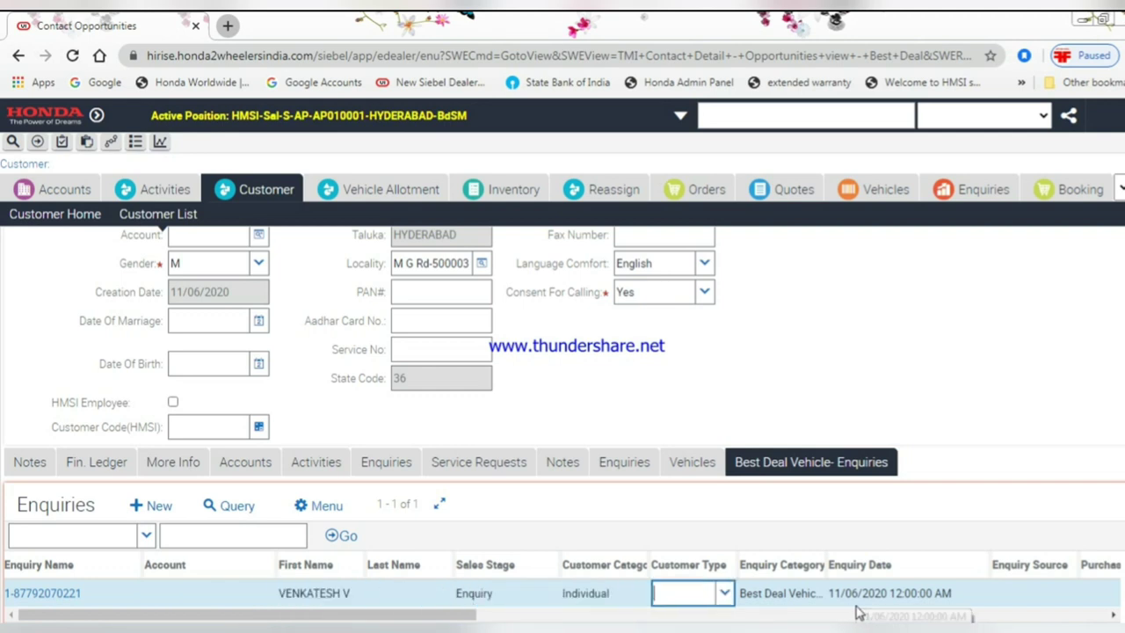
key("Tab")
left_click(735, 592)
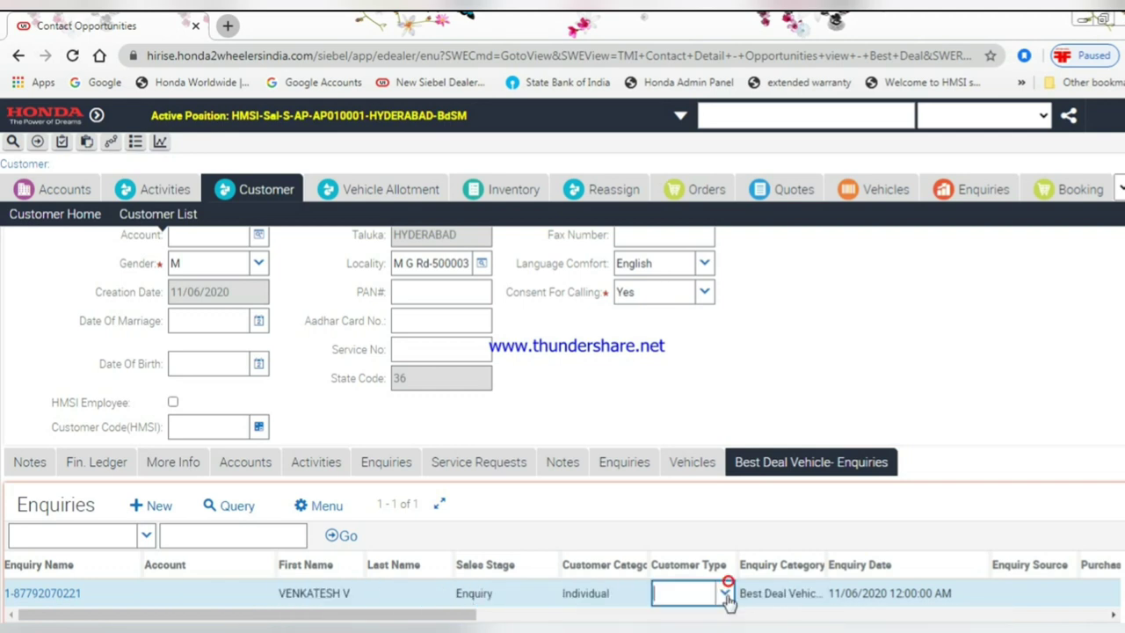
left_click(724, 593)
left_click(714, 527)
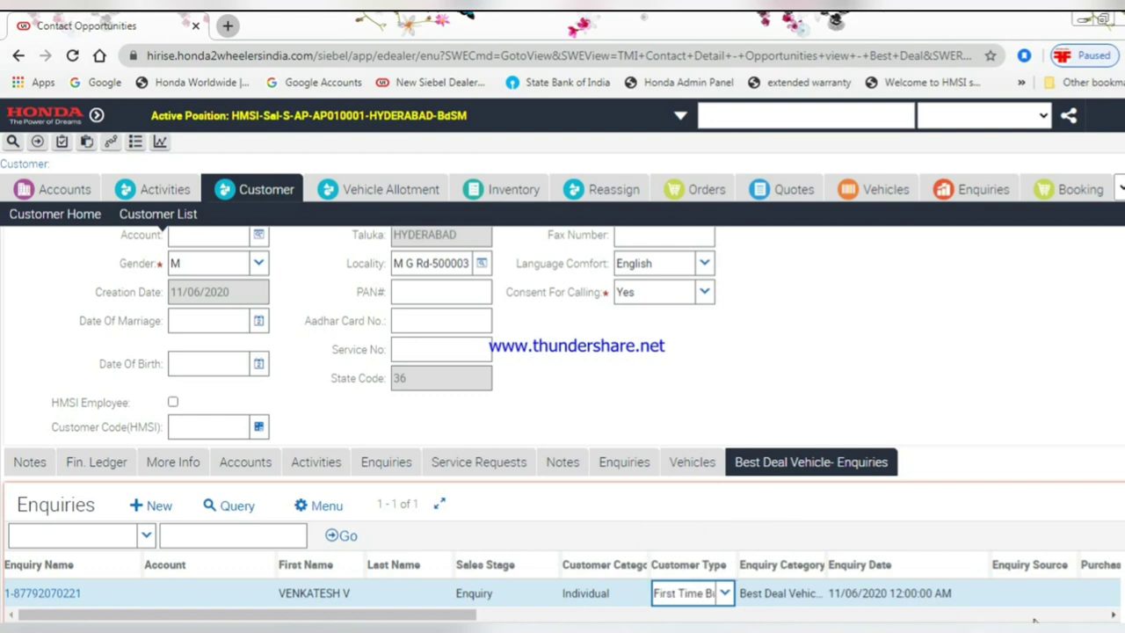
left_click(1030, 593)
left_click(1066, 593)
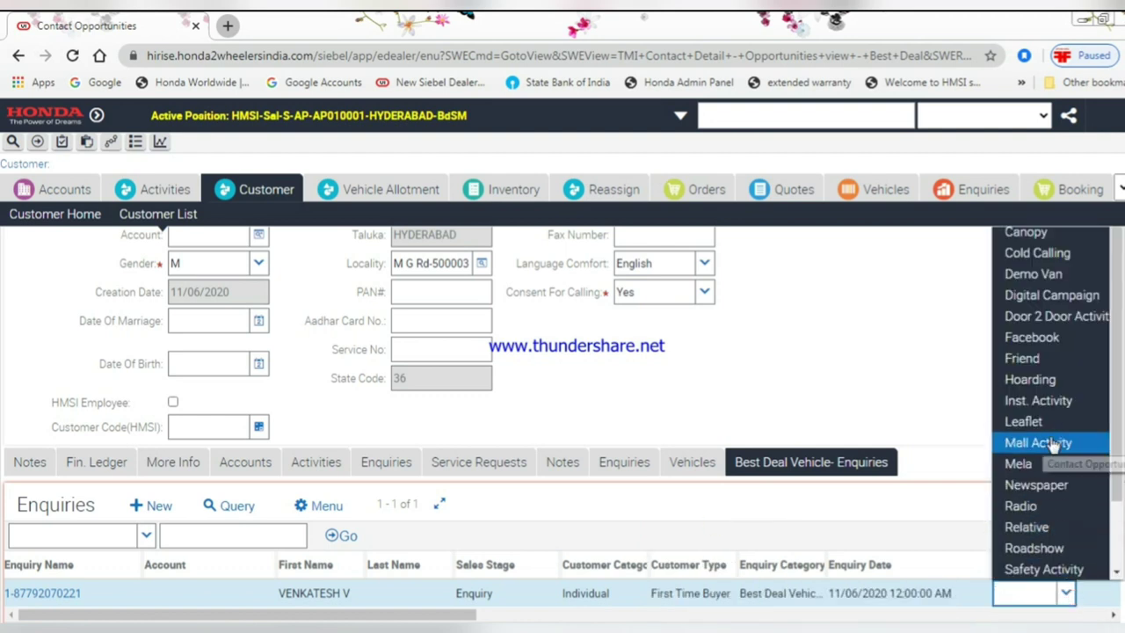
left_click(1028, 337)
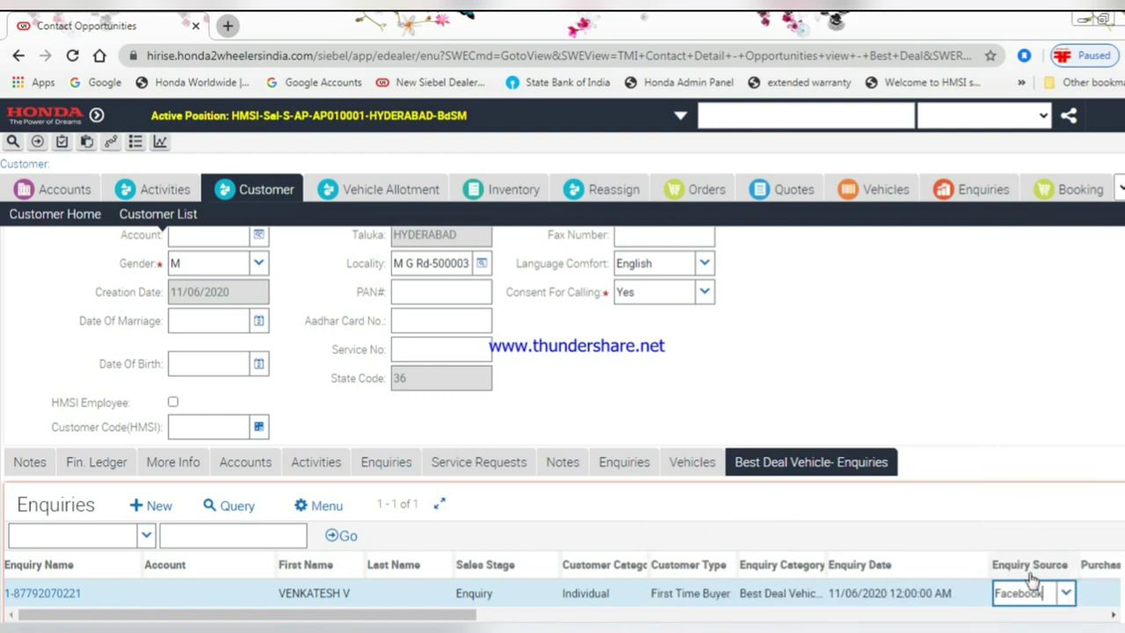
key("Tab")
left_click(1109, 593)
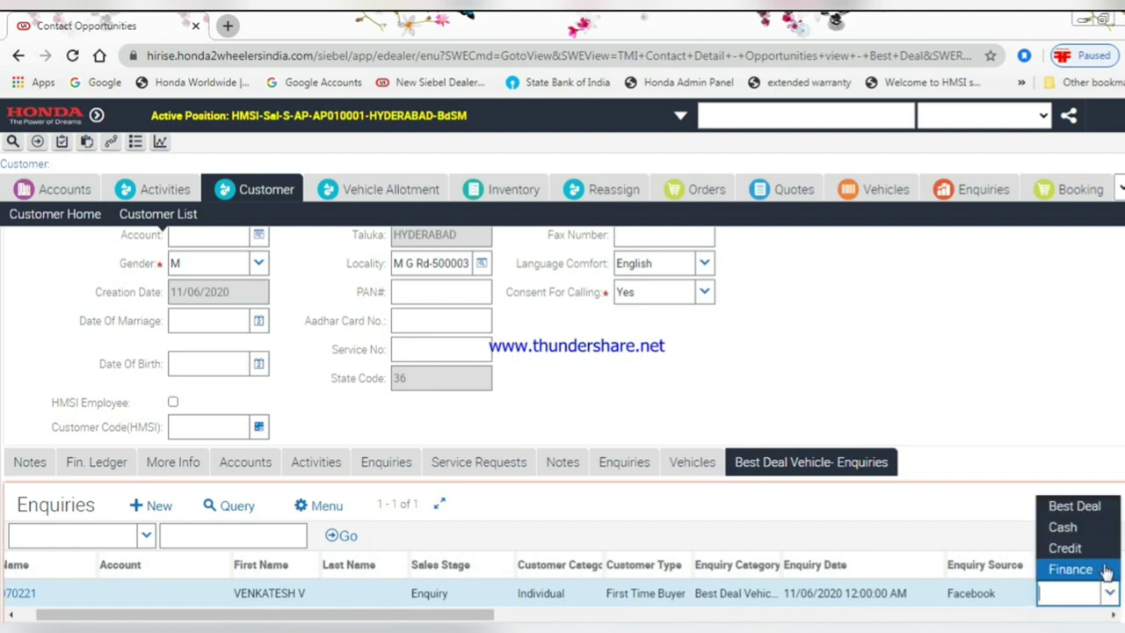
left_click(1090, 513)
- Set source of contact to Phone and source of referral to Employee, then save the enquiry
key("Tab")
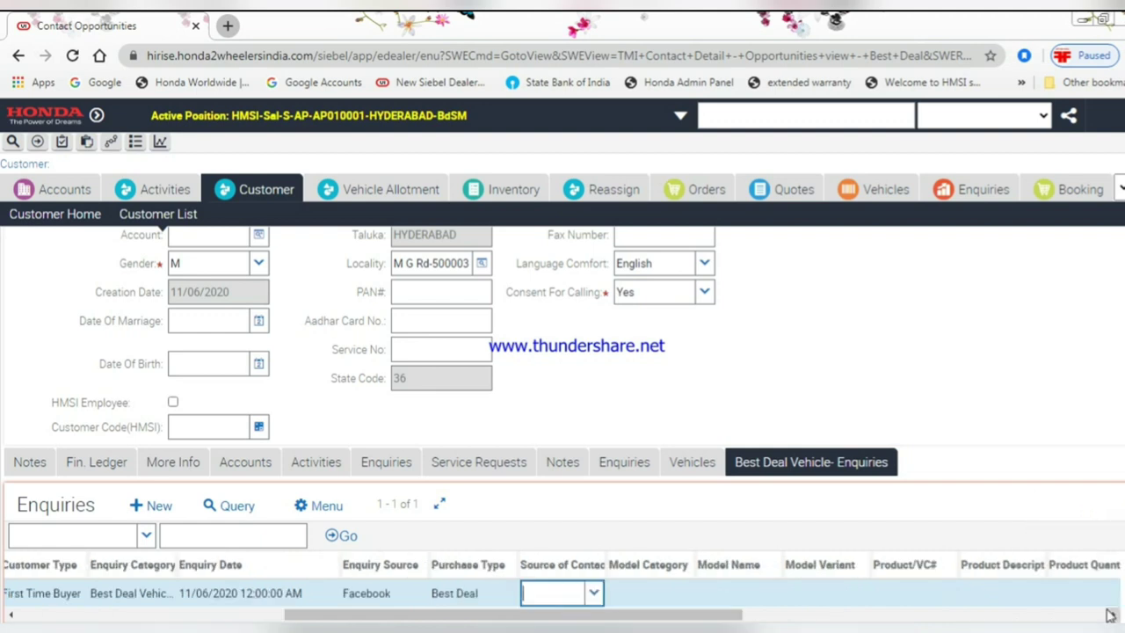
left_click(594, 593)
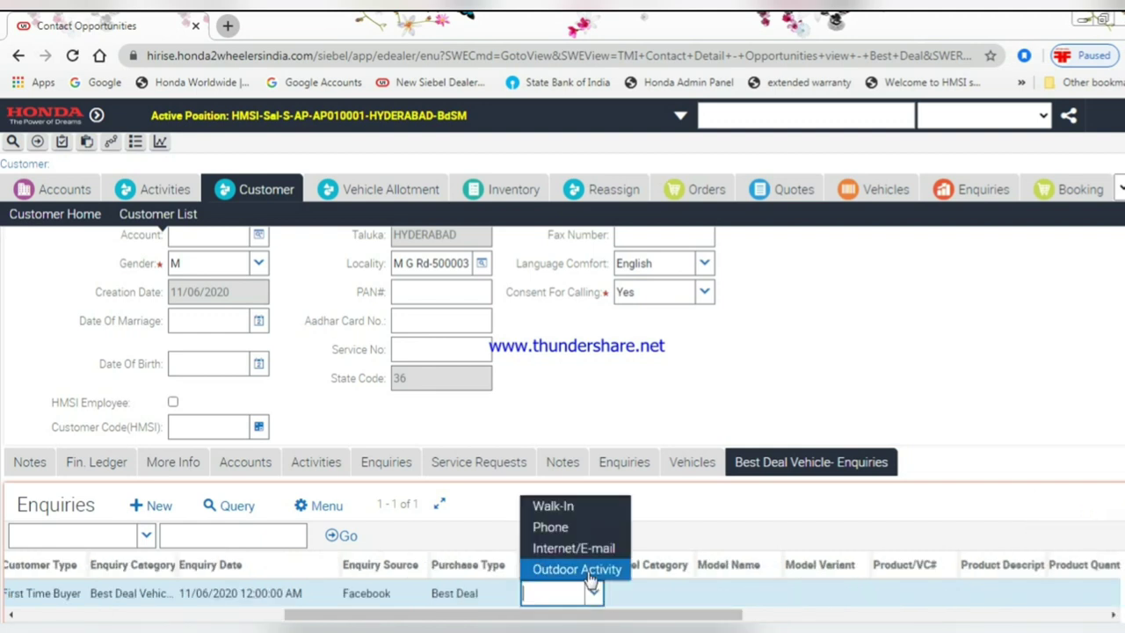
left_click(562, 527)
key("Tab")
key("Tab")
key("Tab")
key("Tab")
key("Tab")
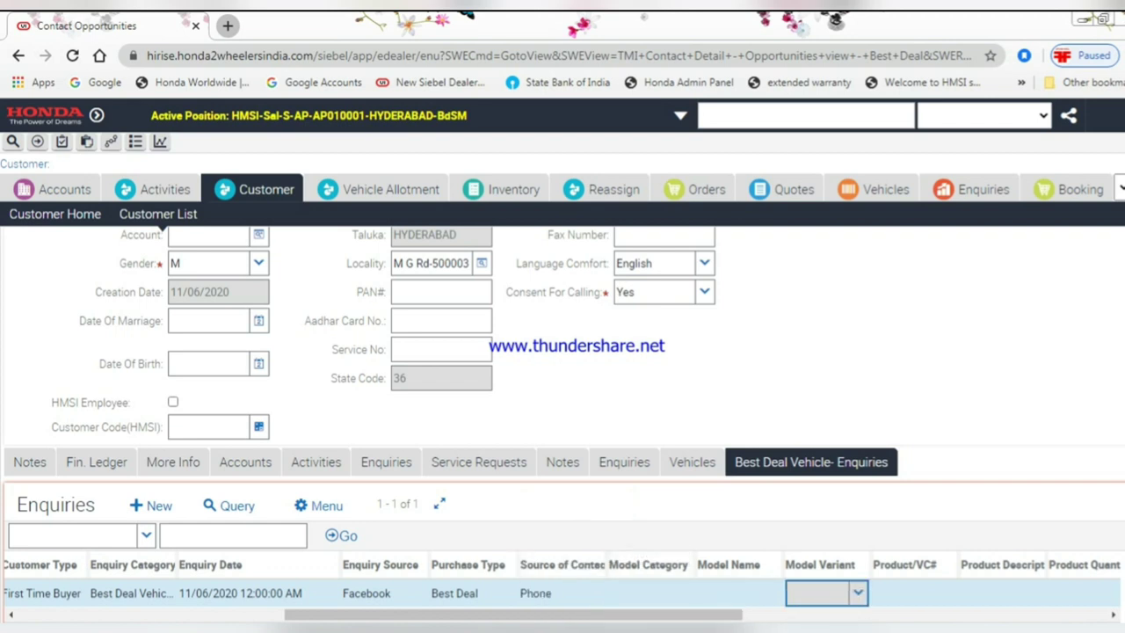
key("Tab")
key("Tab")
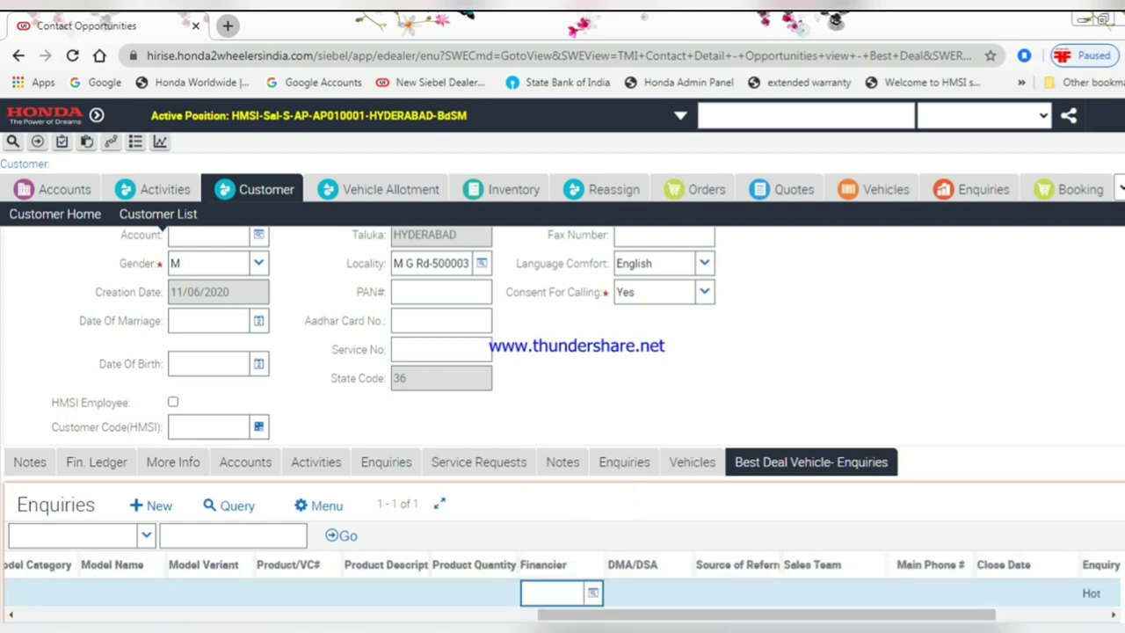
key("Tab")
key("Tab")
key("alt+Down")
key("Down")
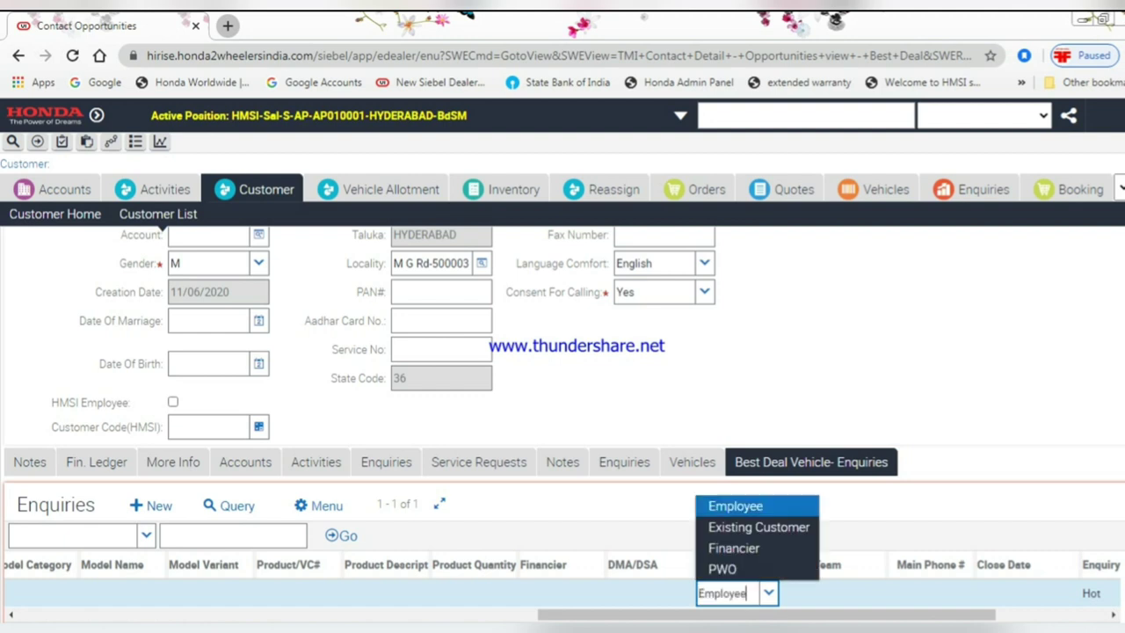
key("Return")
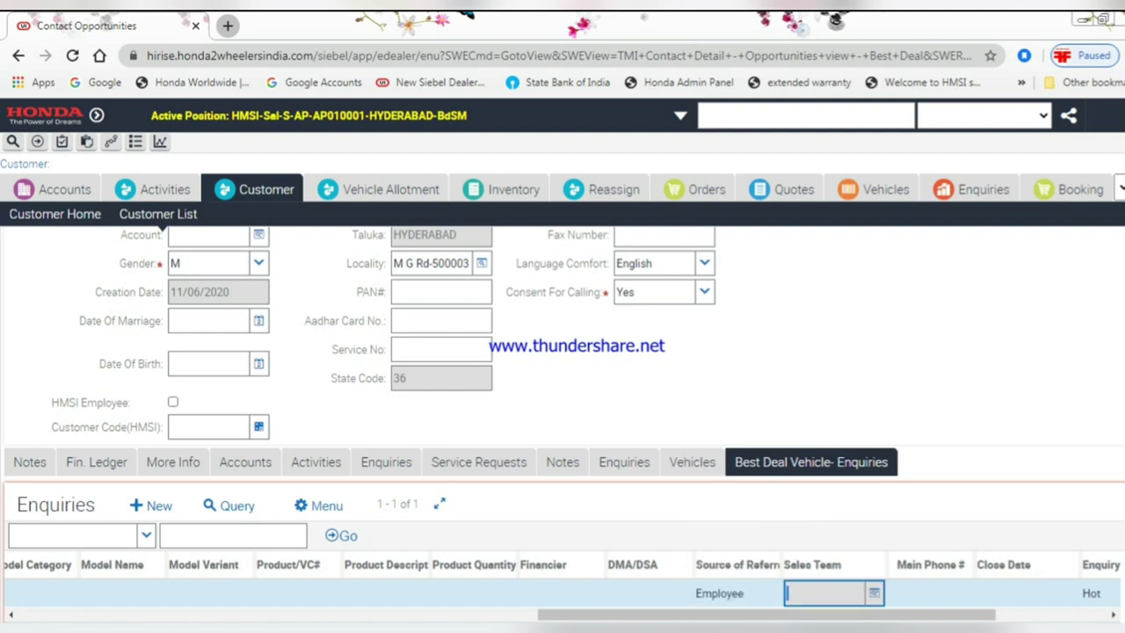
key("Tab")
key("Tab")
key("Tab")
key("Tab")
key("Tab")
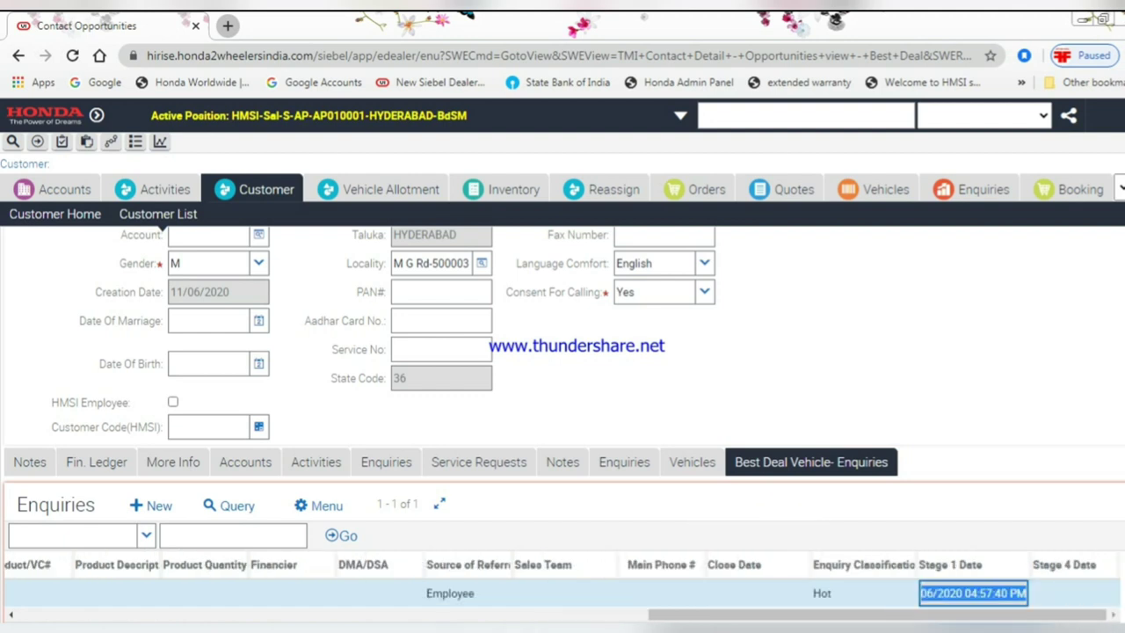
left_click_drag(890, 620, 64, 610)
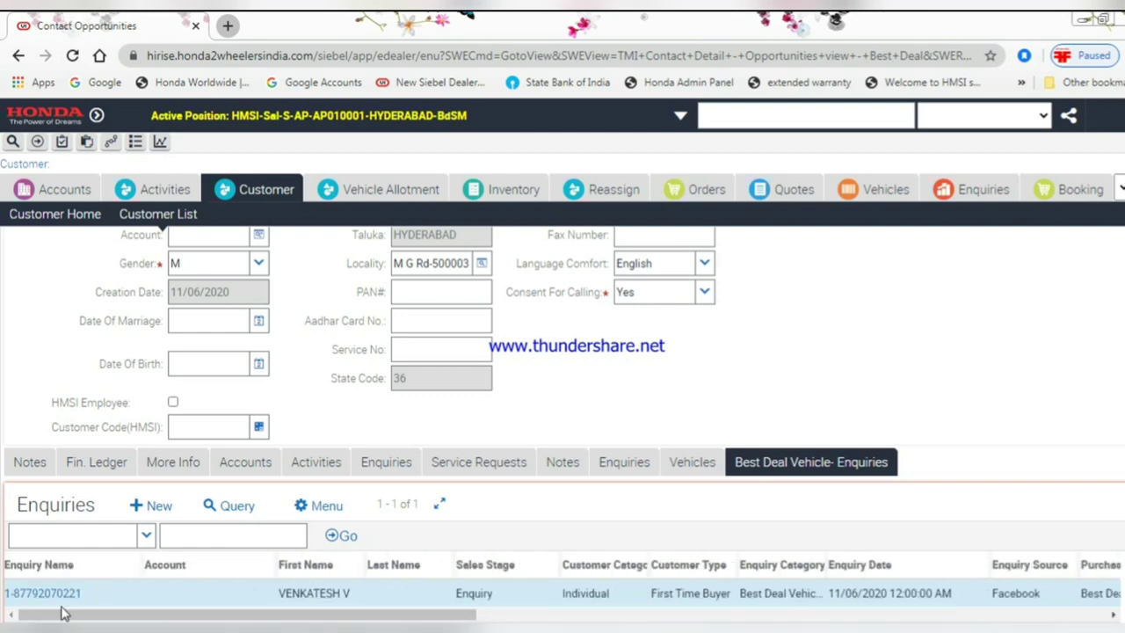
left_click(110, 591)
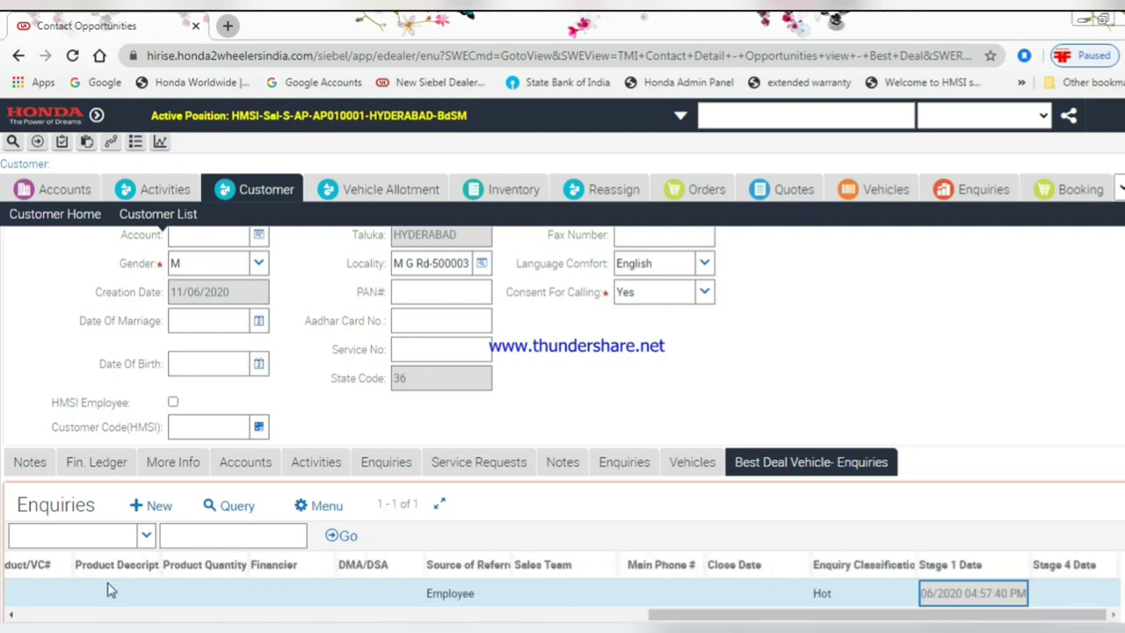
left_click(455, 620)
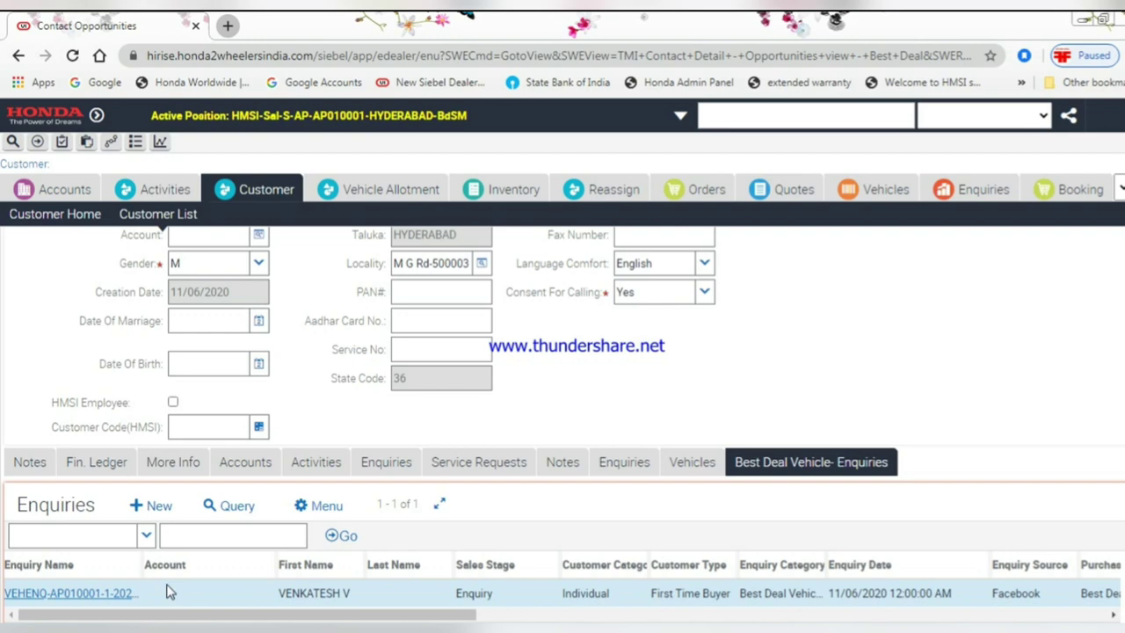
left_click(193, 595)
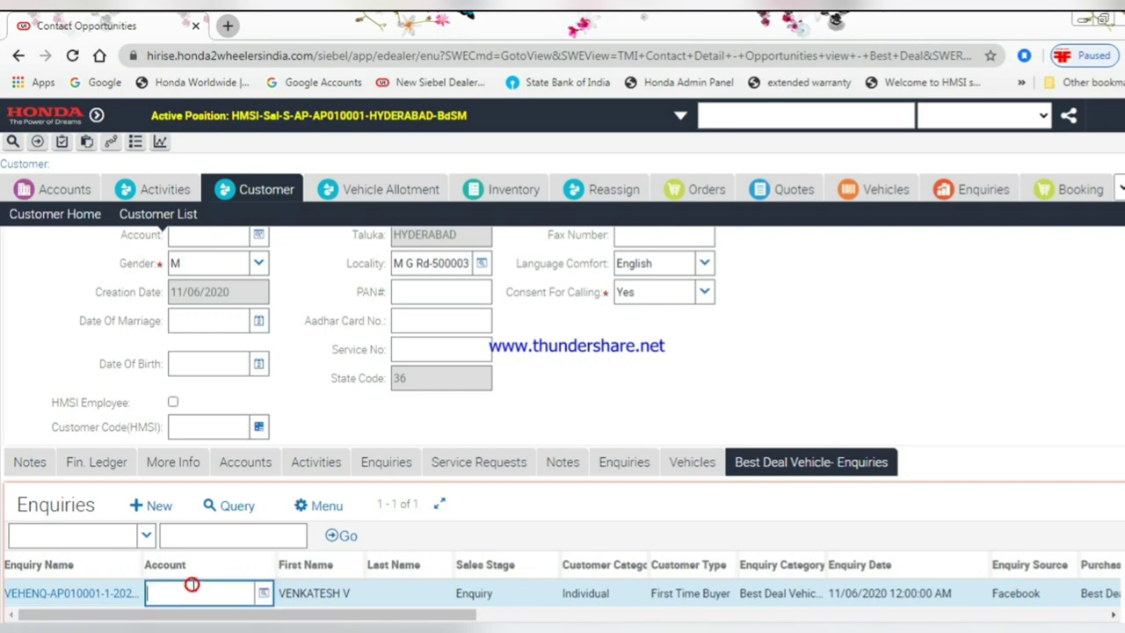
- Open the enquiry details and choose model category SC, model AVIATOR, variant AVIATOR DRUM
left_click(118, 595)
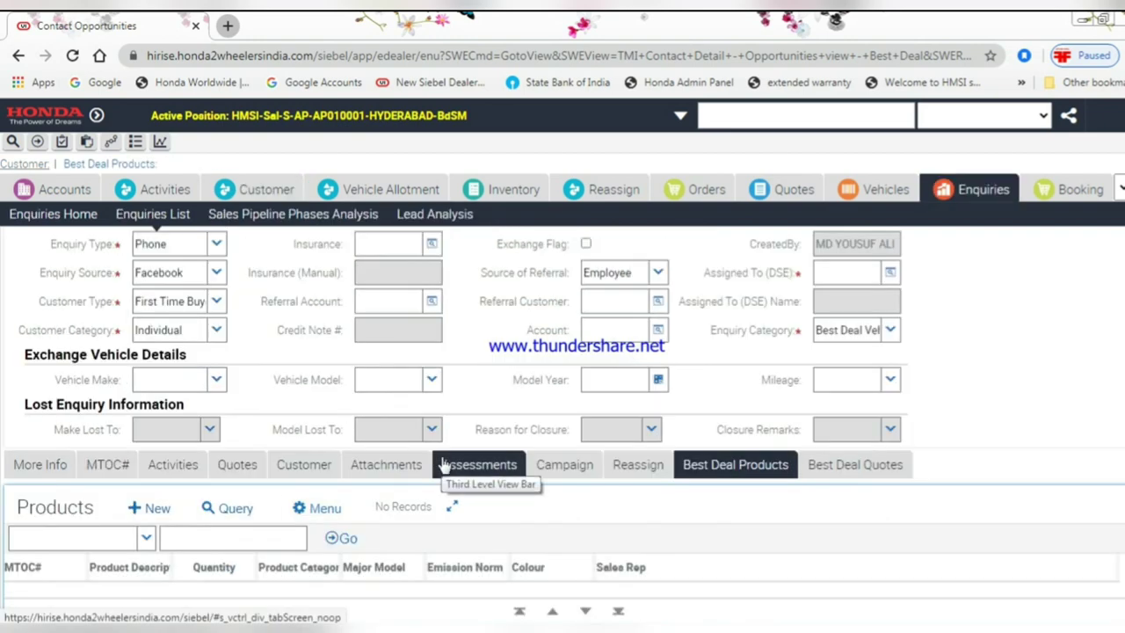
scroll(299, 493, "up", 3)
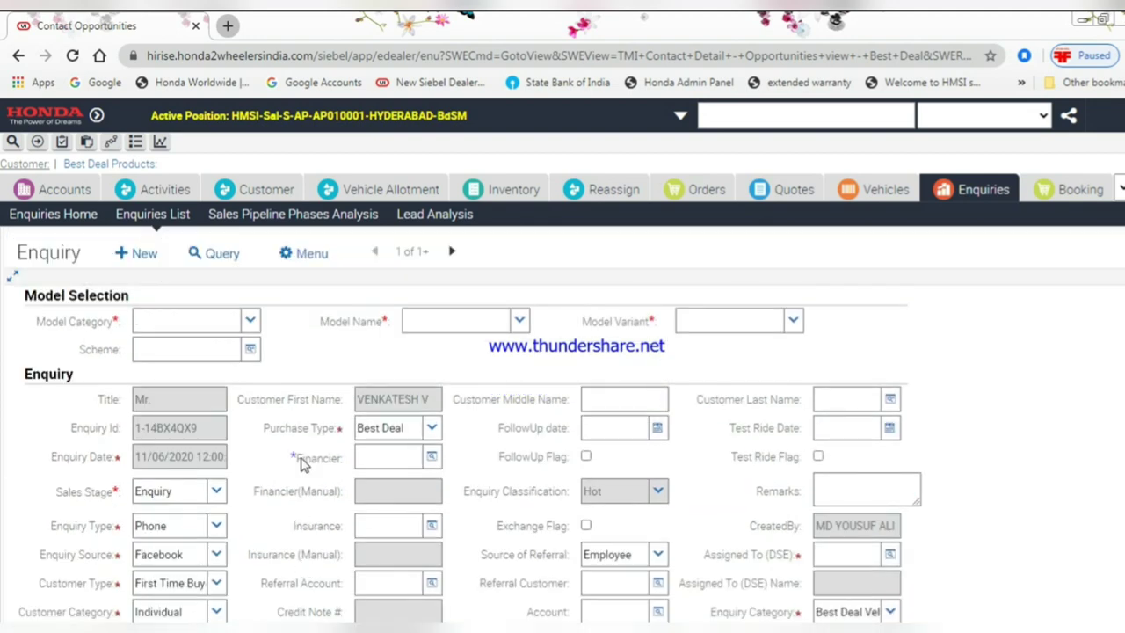
left_click(253, 323)
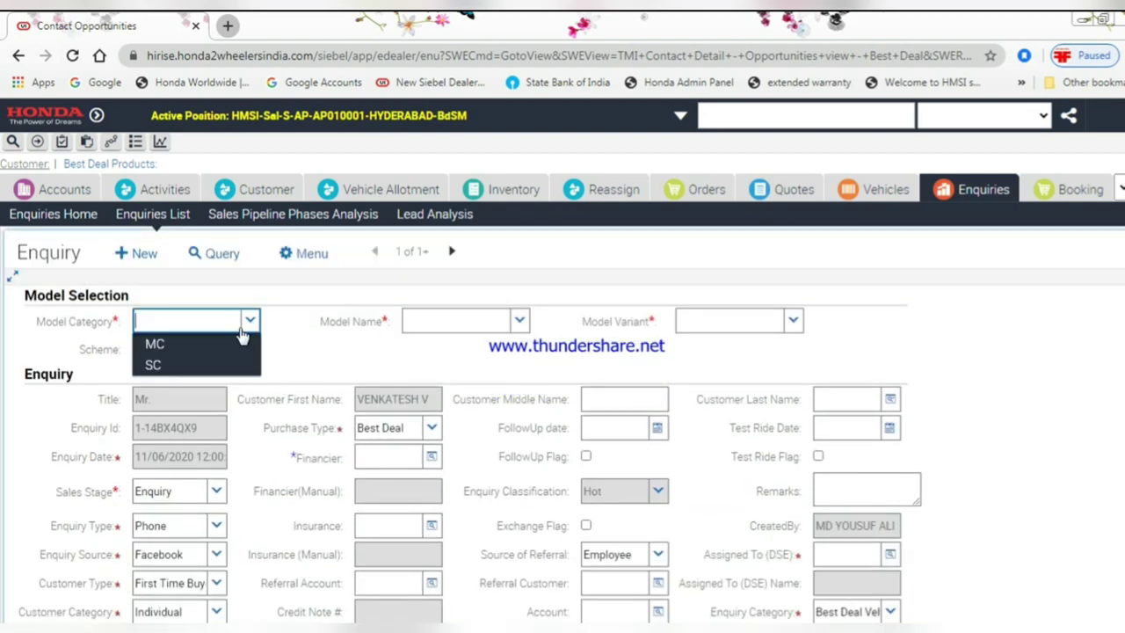
left_click(189, 364)
left_click(520, 321)
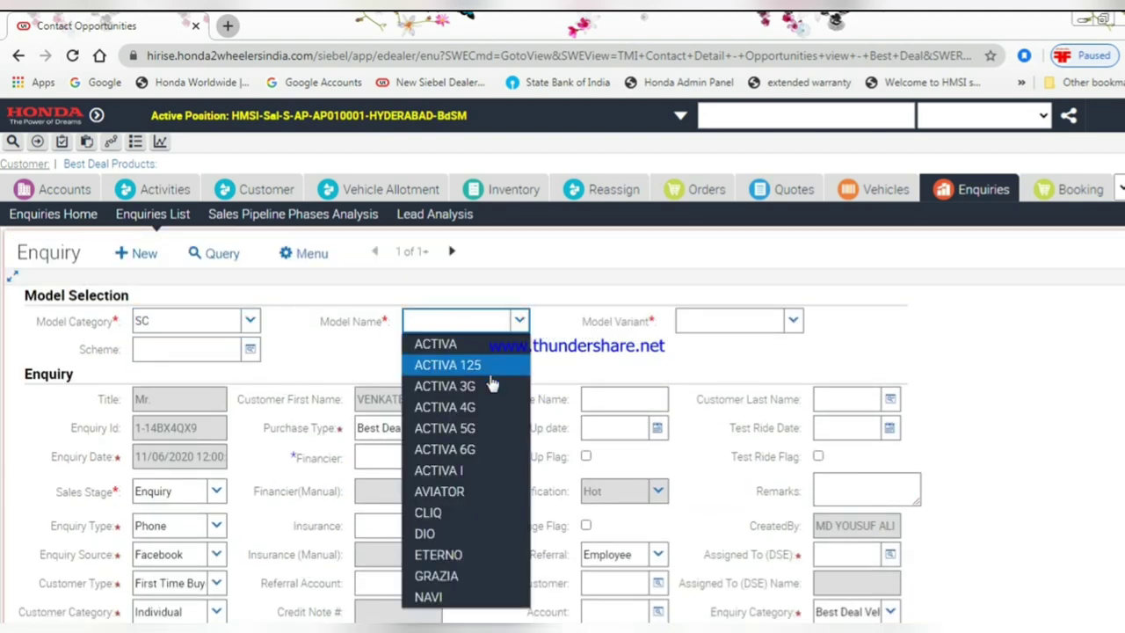
left_click(467, 492)
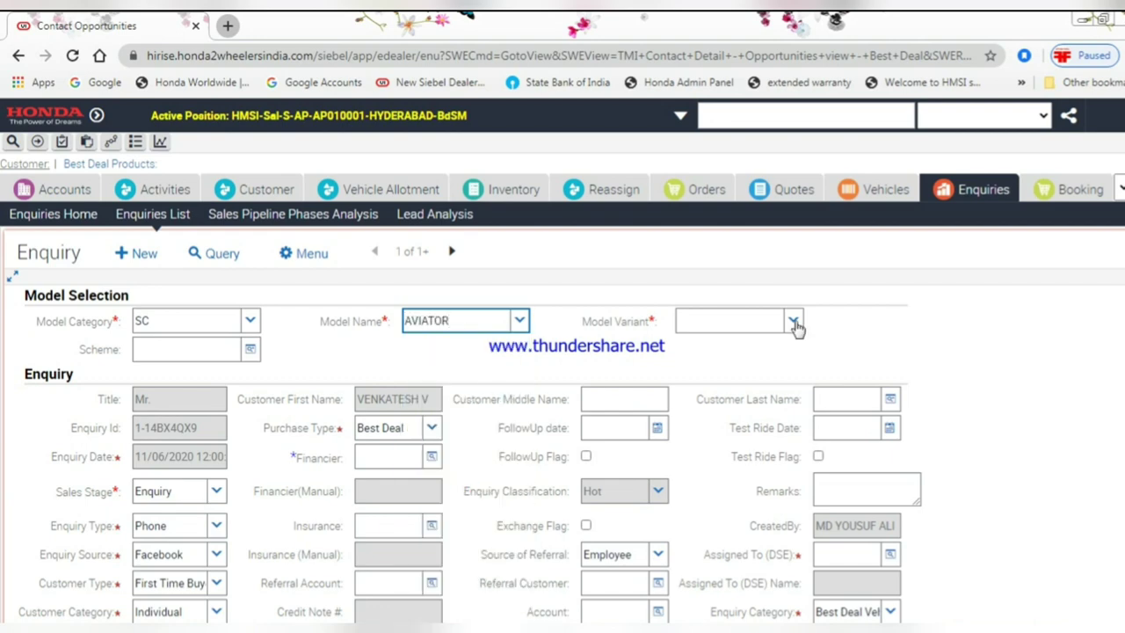
left_click(793, 321)
left_click(753, 342)
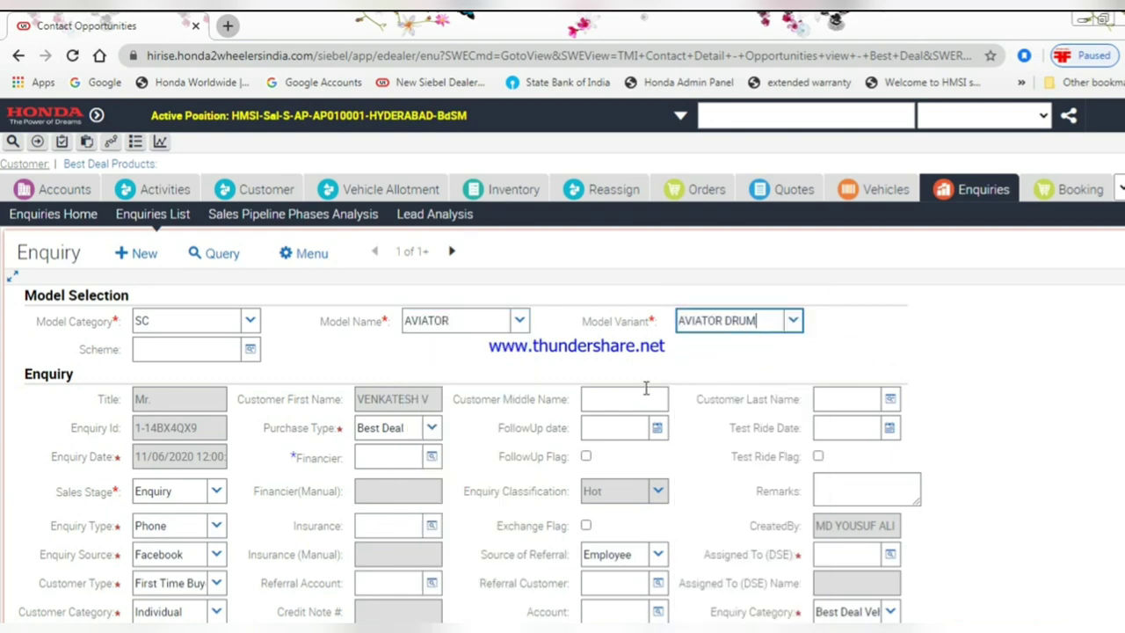
scroll(209, 534, "down", 3)
scroll(210, 533, "down", 1)
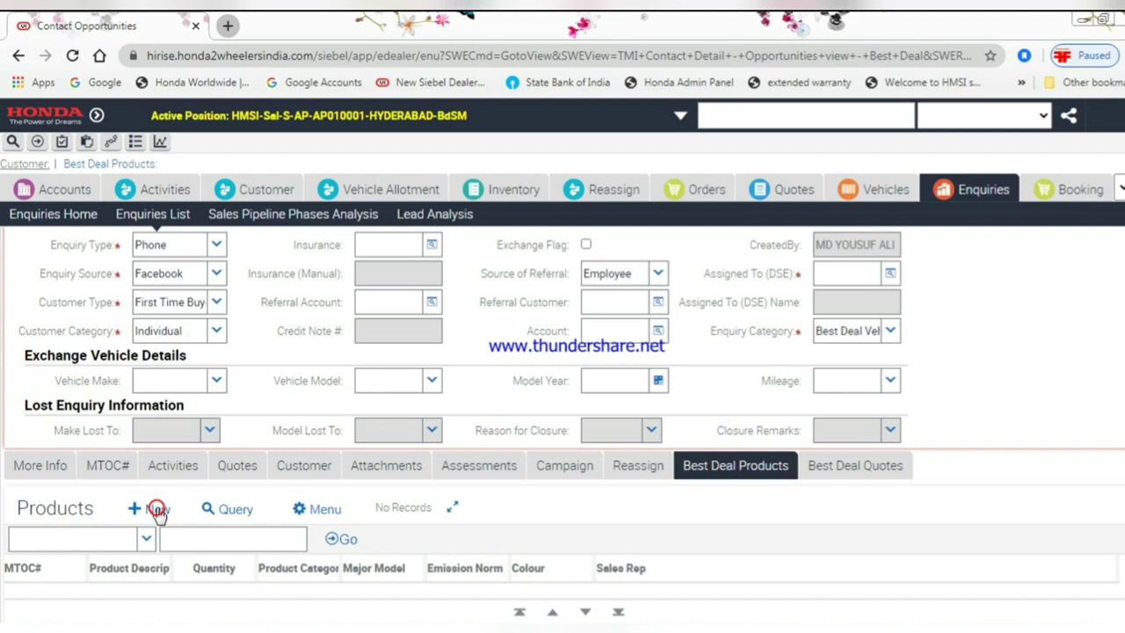
- Add AVIATOR DRUM as a product, dismiss the error, update its MTOC code, and view Best Deal Quotes
left_click(156, 510)
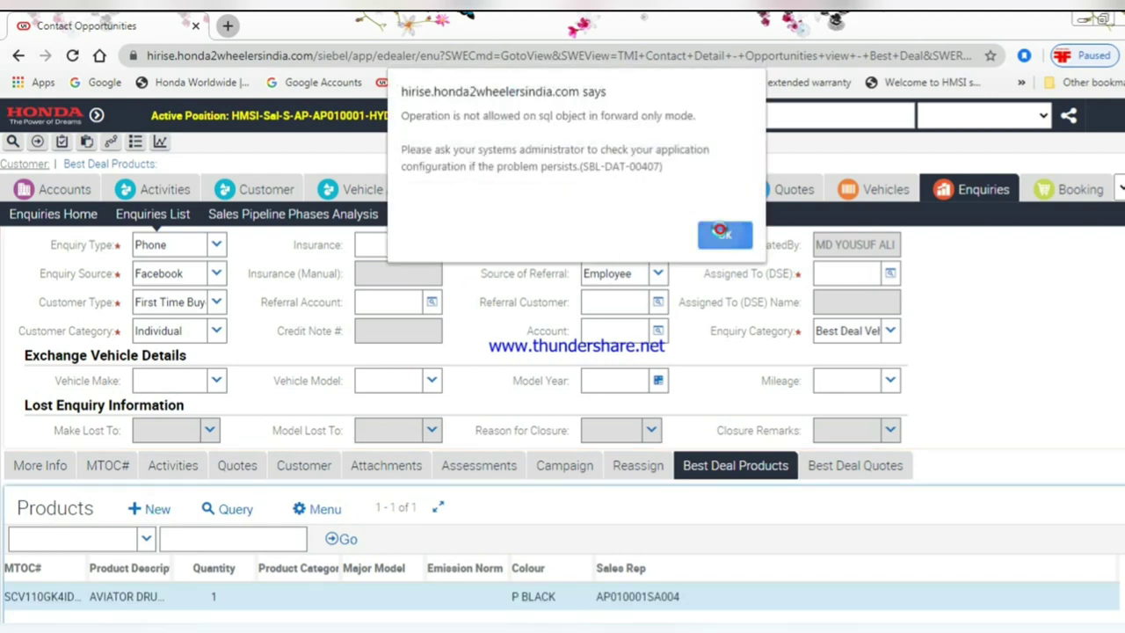
left_click(721, 236)
left_click(246, 599)
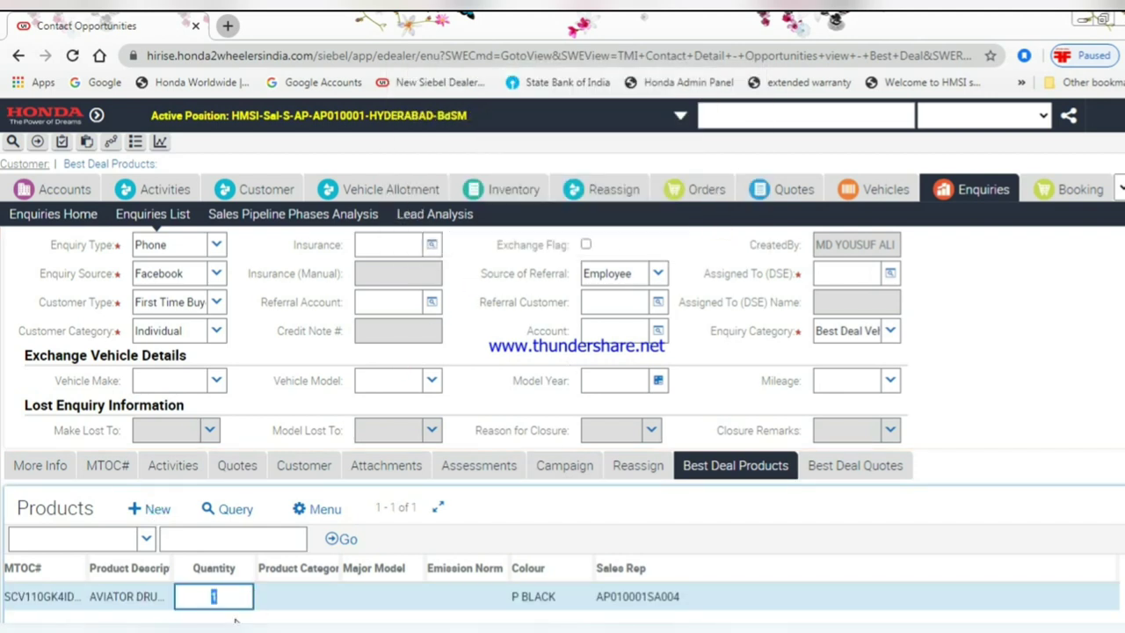
left_click(55, 597)
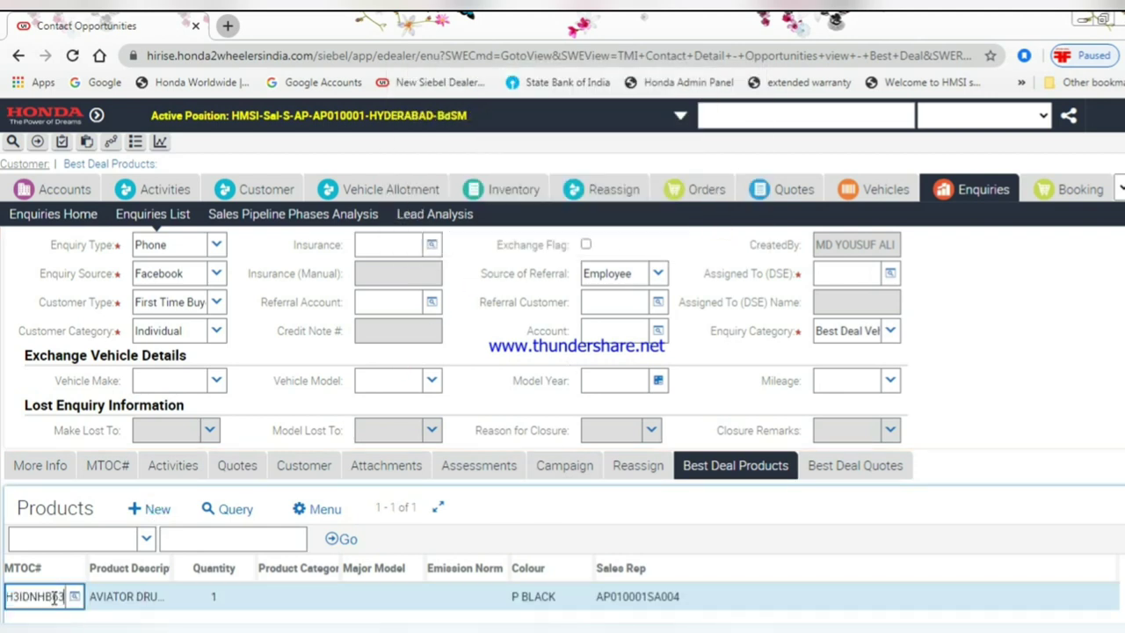
left_click(281, 601)
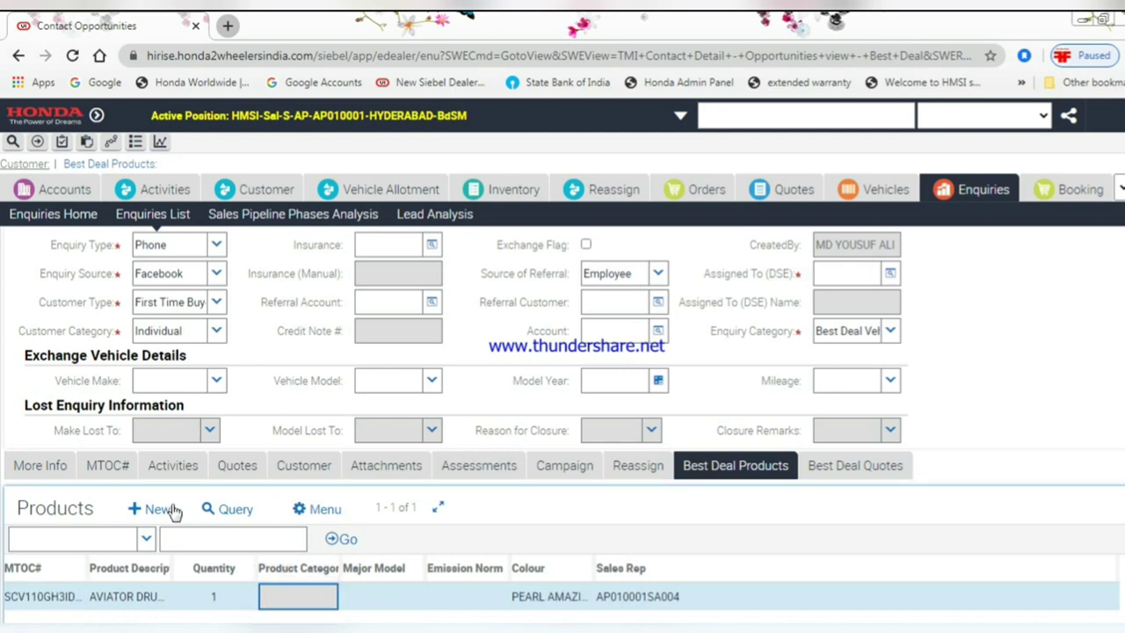
left_click(864, 464)
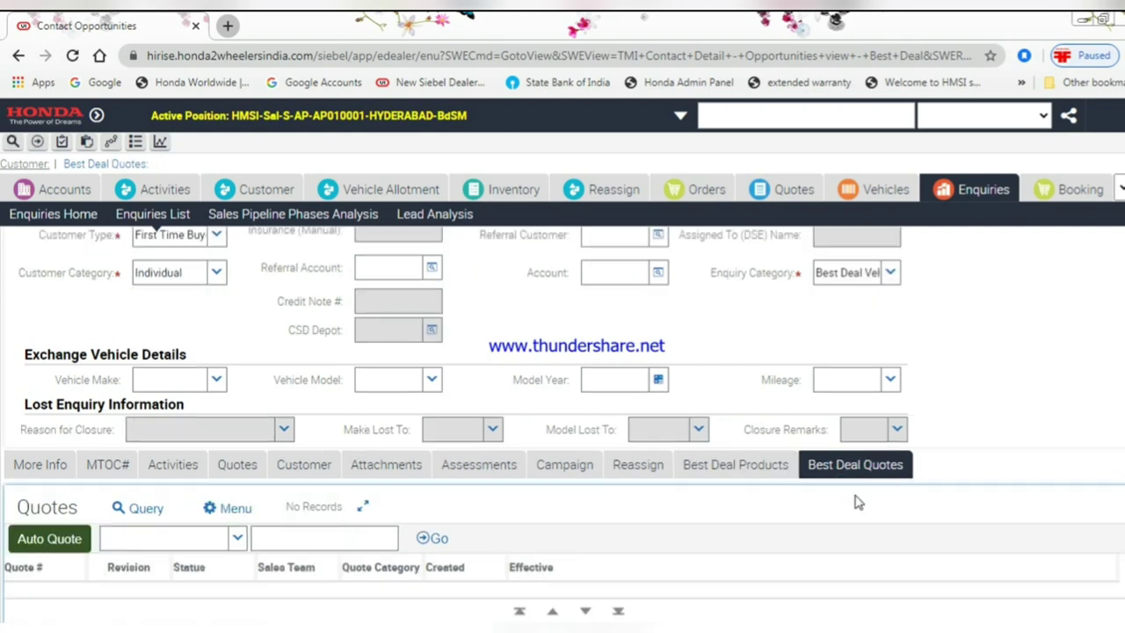
- Assign the enquiry to a sales executive through the Assigned To (DSE) picker
scroll(514, 548, "up", 2)
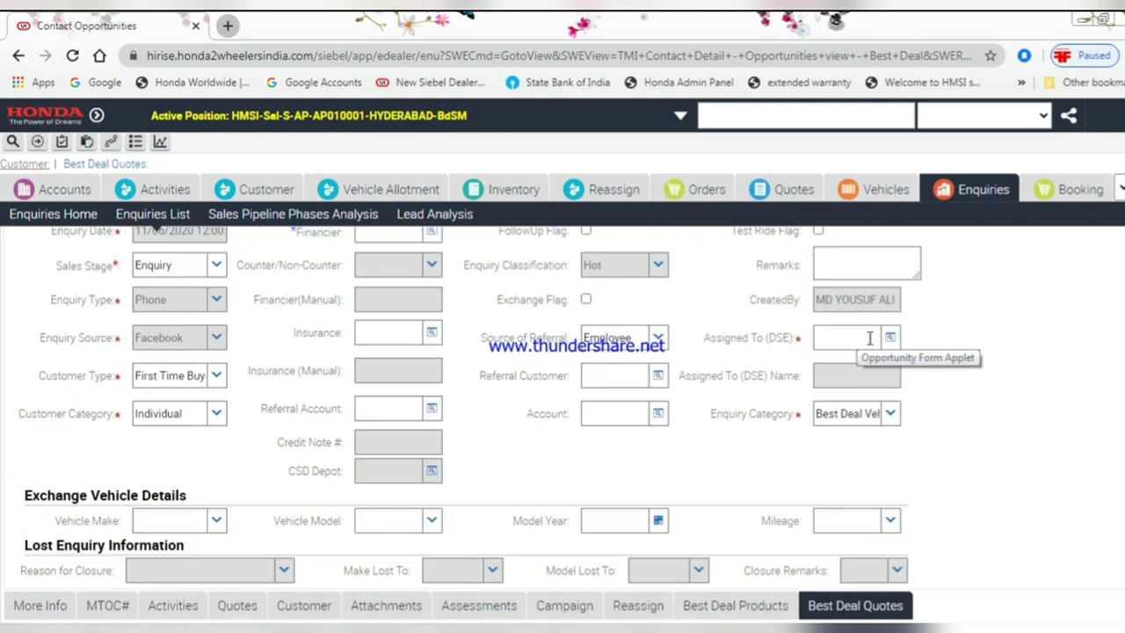
scroll(869, 338, "up", 2)
left_click(891, 477)
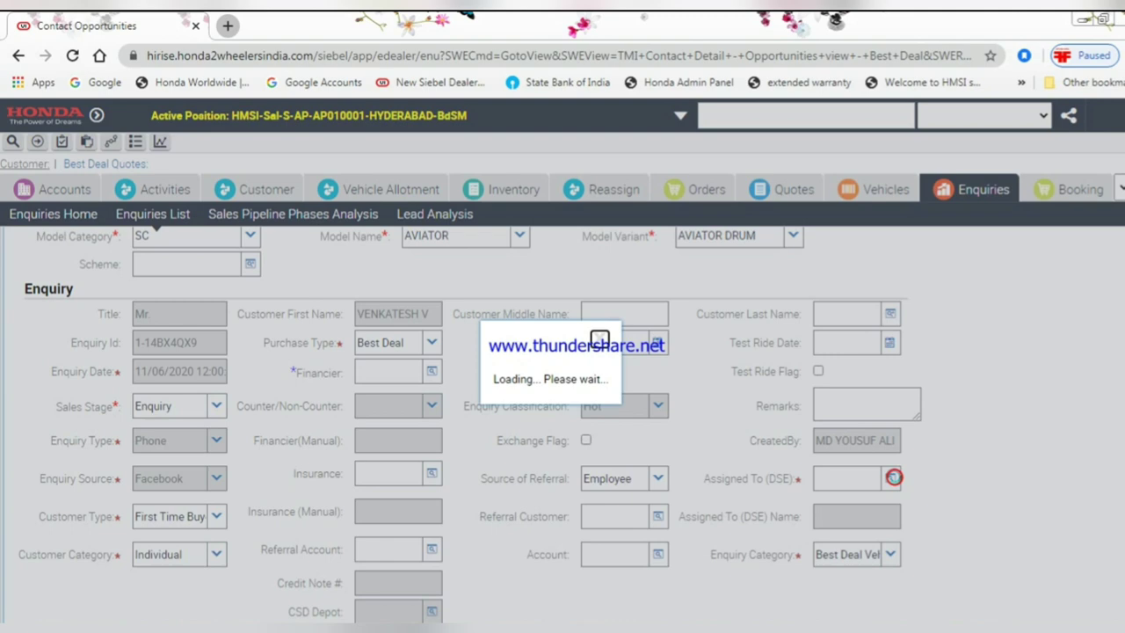
left_click(737, 531)
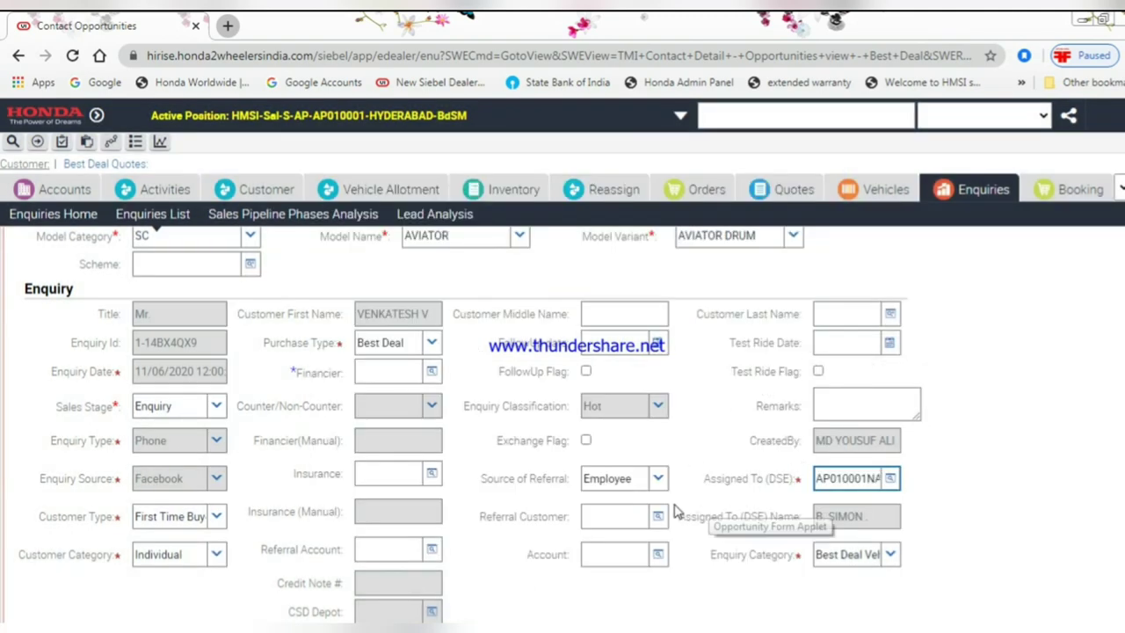
- Auto-generate a quote, set the sales stage to BDS1-Created, and open the quote's details
scroll(601, 511, "down", 2)
scroll(510, 511, "down", 2)
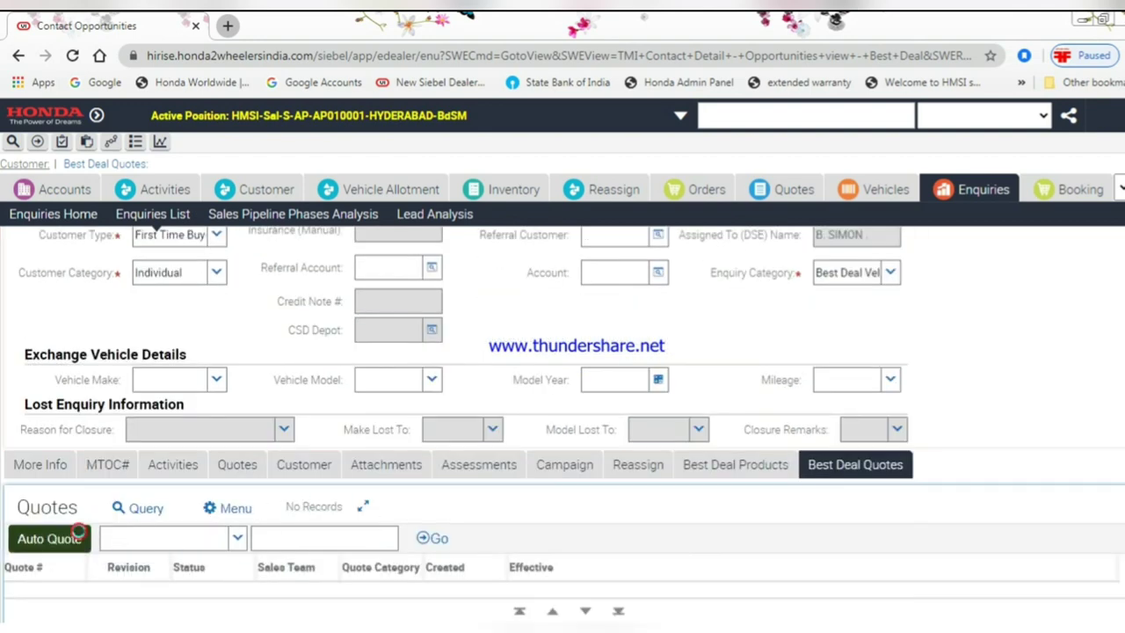
left_click(712, 301)
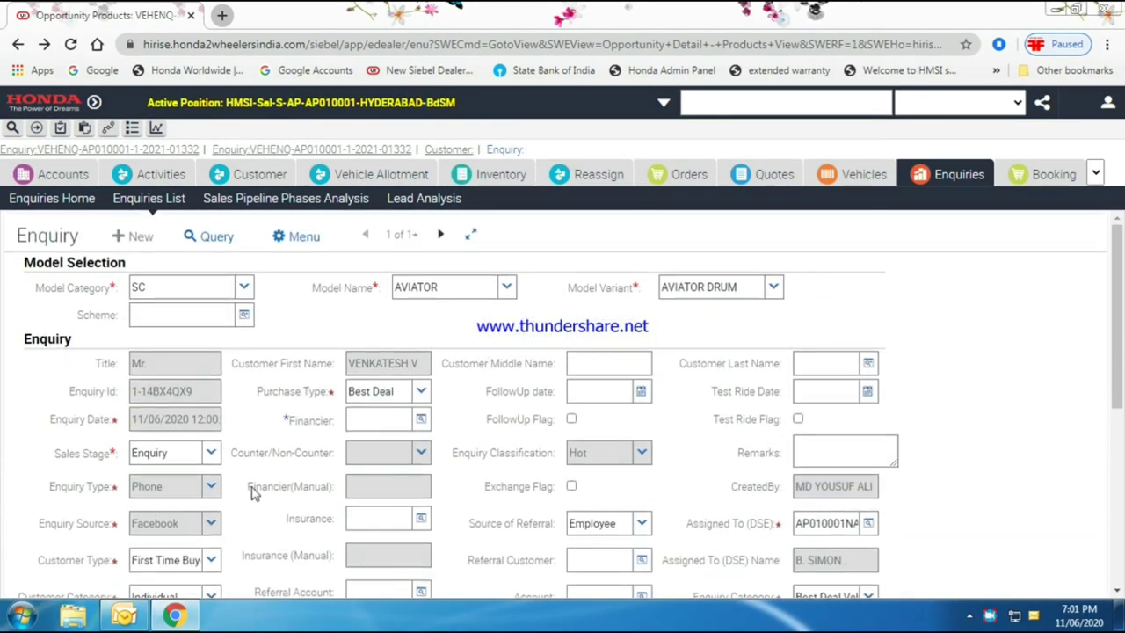
left_click(212, 452)
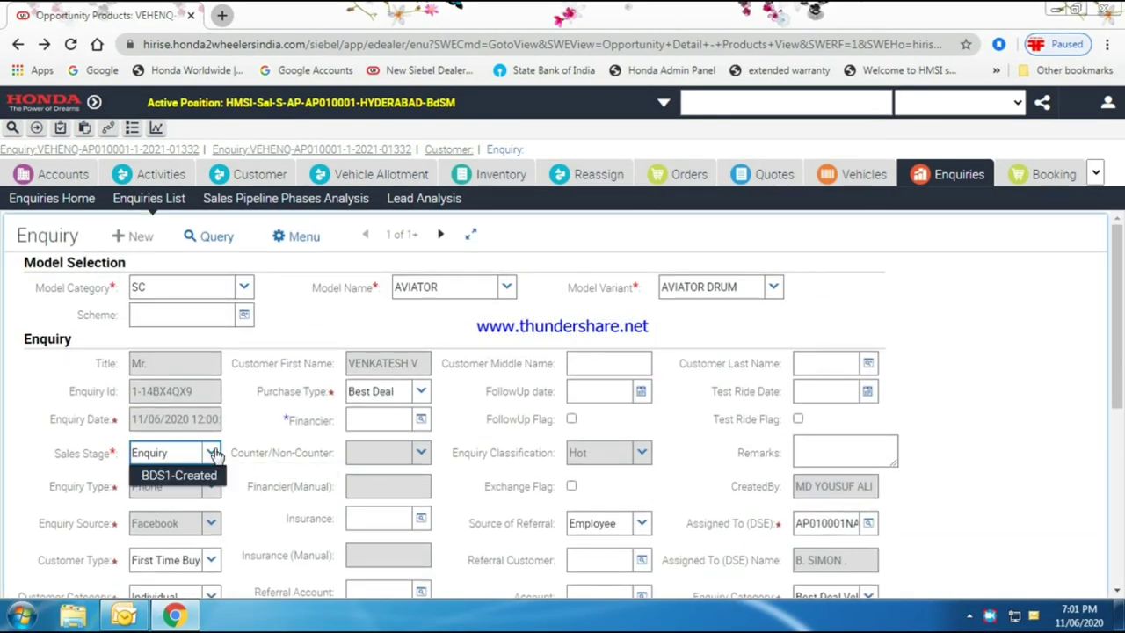
left_click(212, 473)
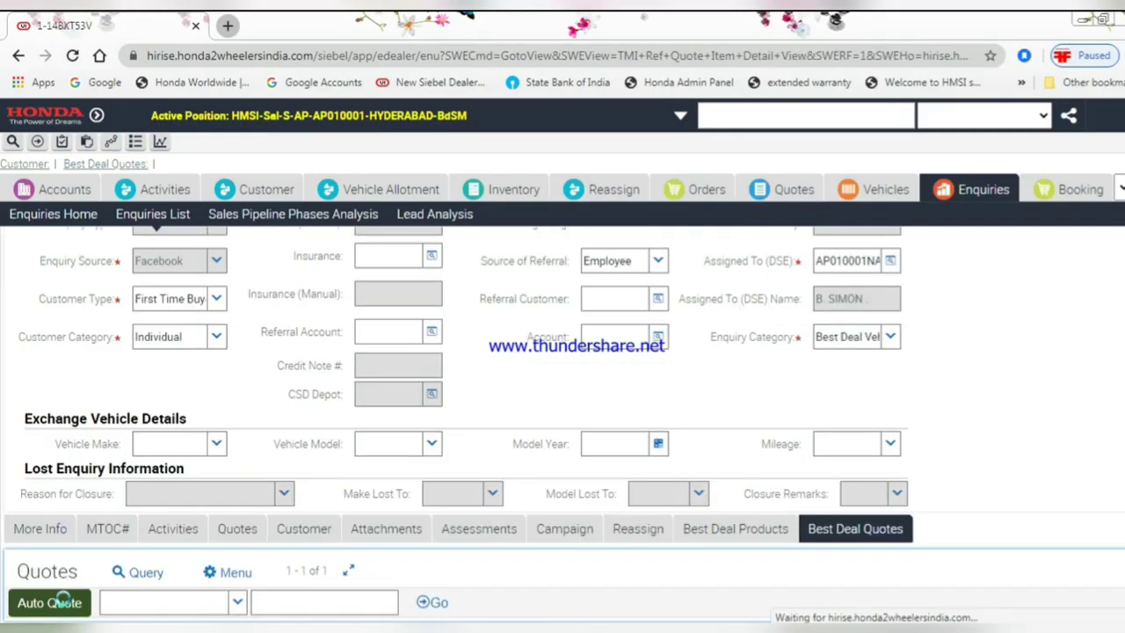
left_click(47, 603)
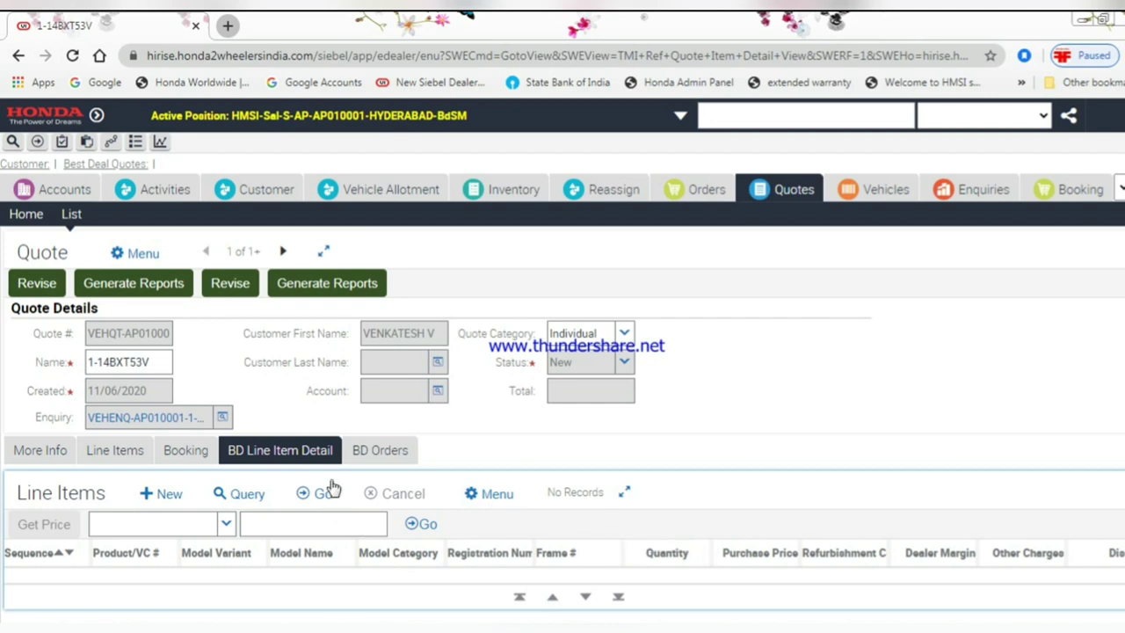
- Add an AVIATOR DRUM line item with pasted product code and frame number copied from Excel
left_click(167, 493)
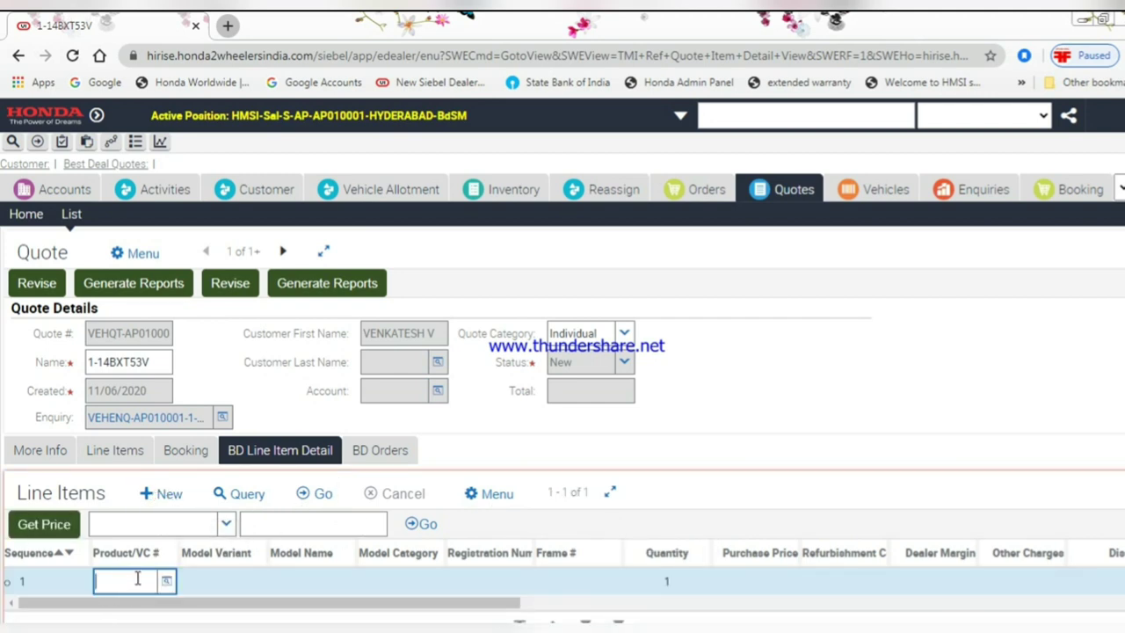
key("ctrl+v")
key("Tab")
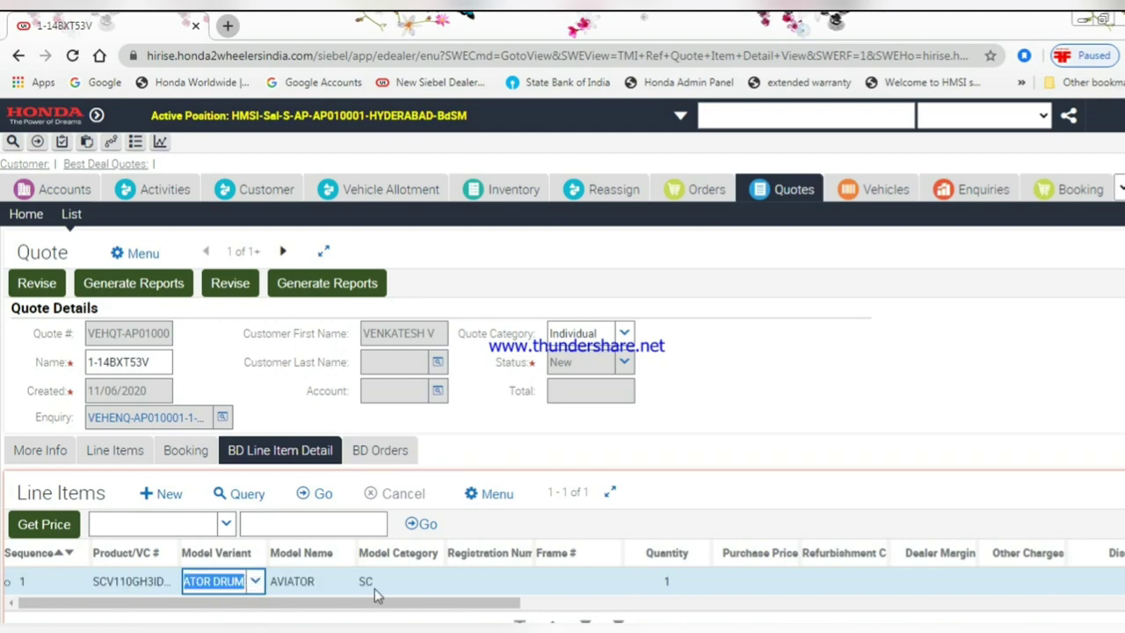
left_click(468, 581)
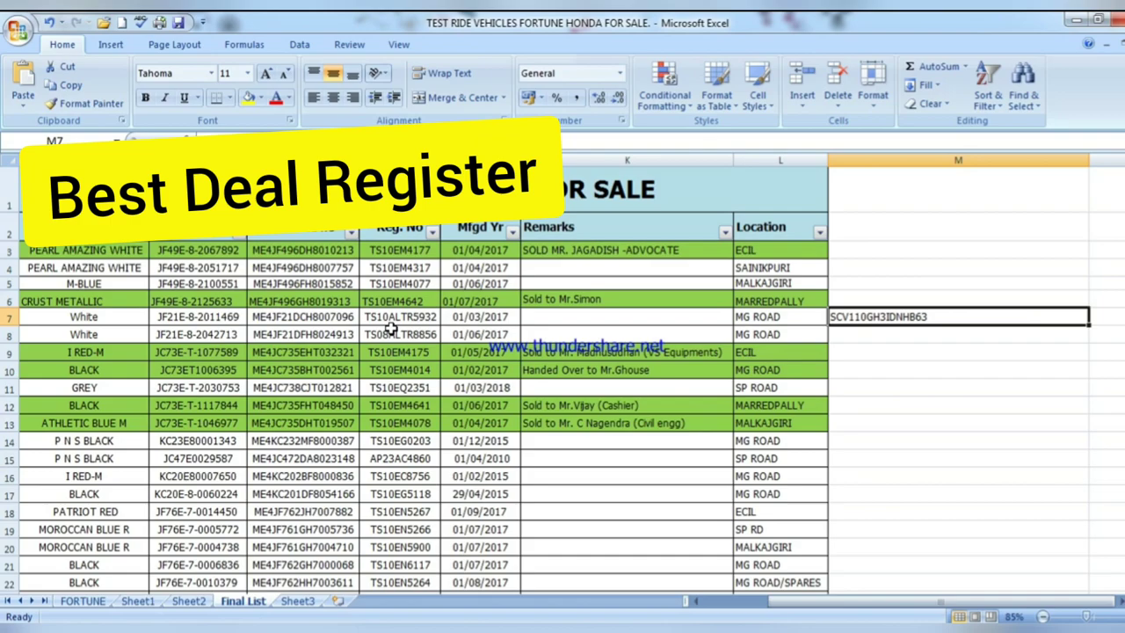
left_click(304, 319)
key("ctrl+c")
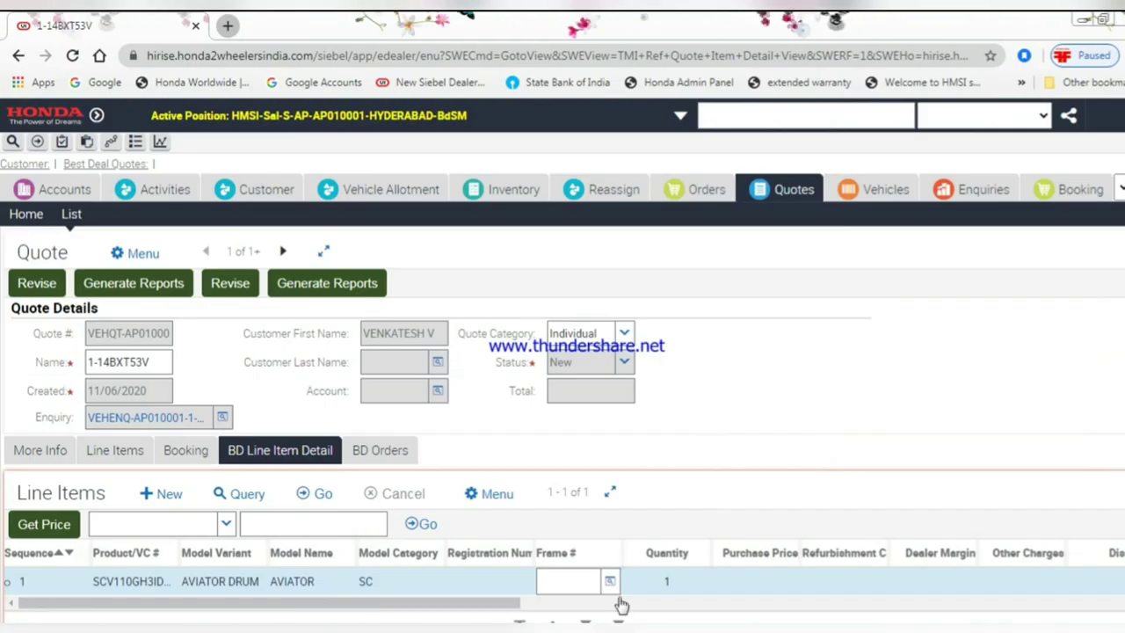
key("ctrl+v")
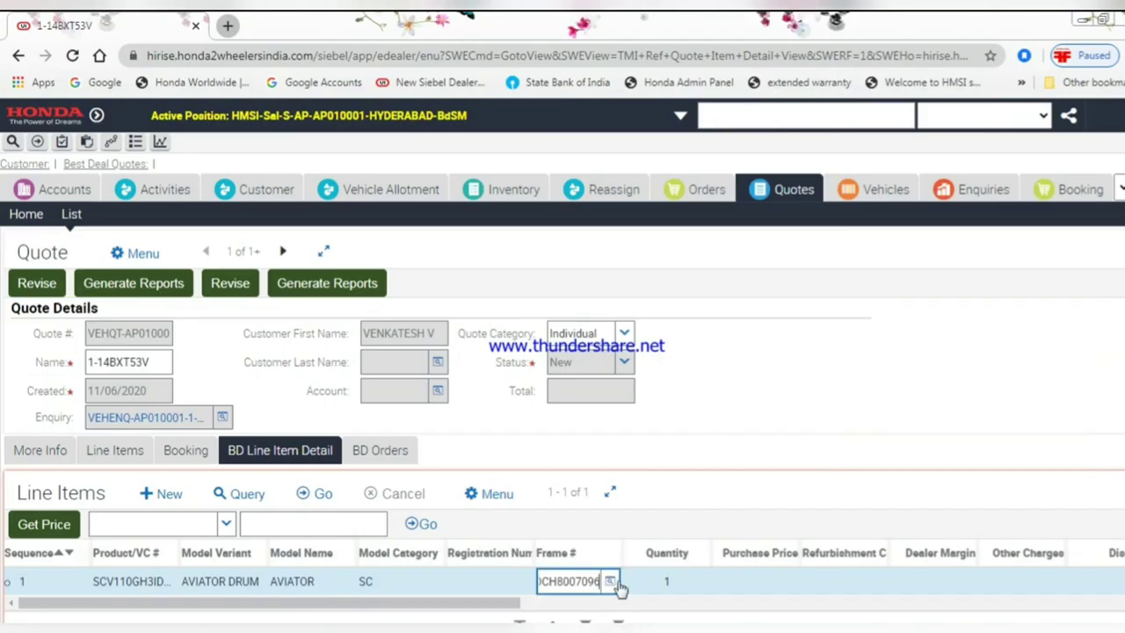
left_click(686, 580)
- Enter the line's dealer margin Rs.1,500 and other charges 12,500
left_click(779, 586)
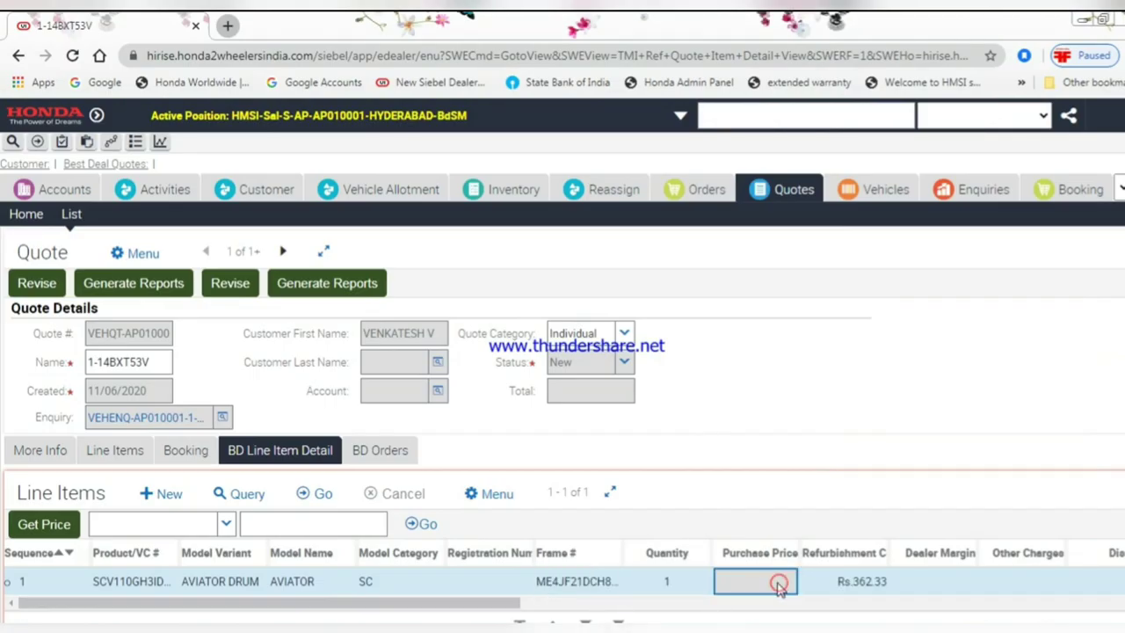
left_click(844, 583)
left_click(956, 585)
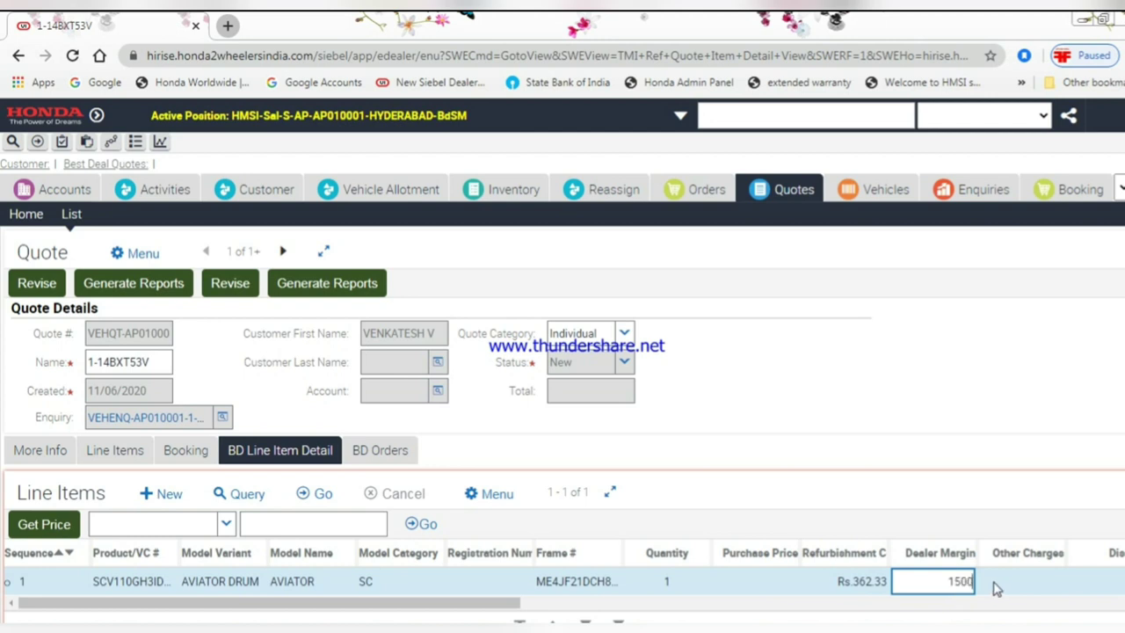
left_click(996, 584)
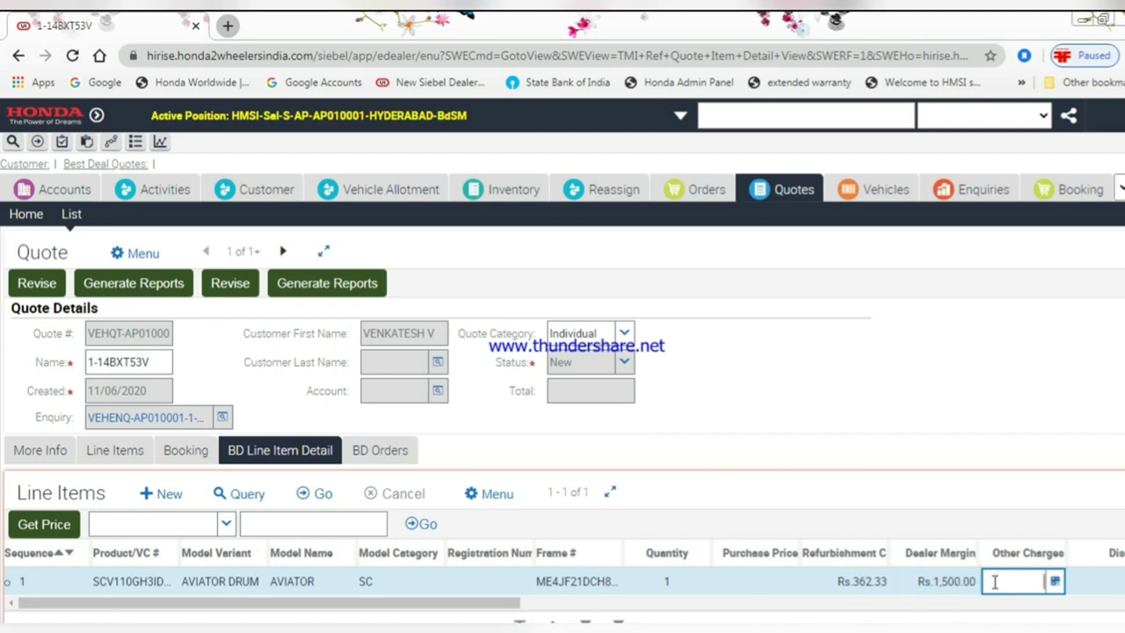
type("12,500")
key("Tab")
key("Tab")
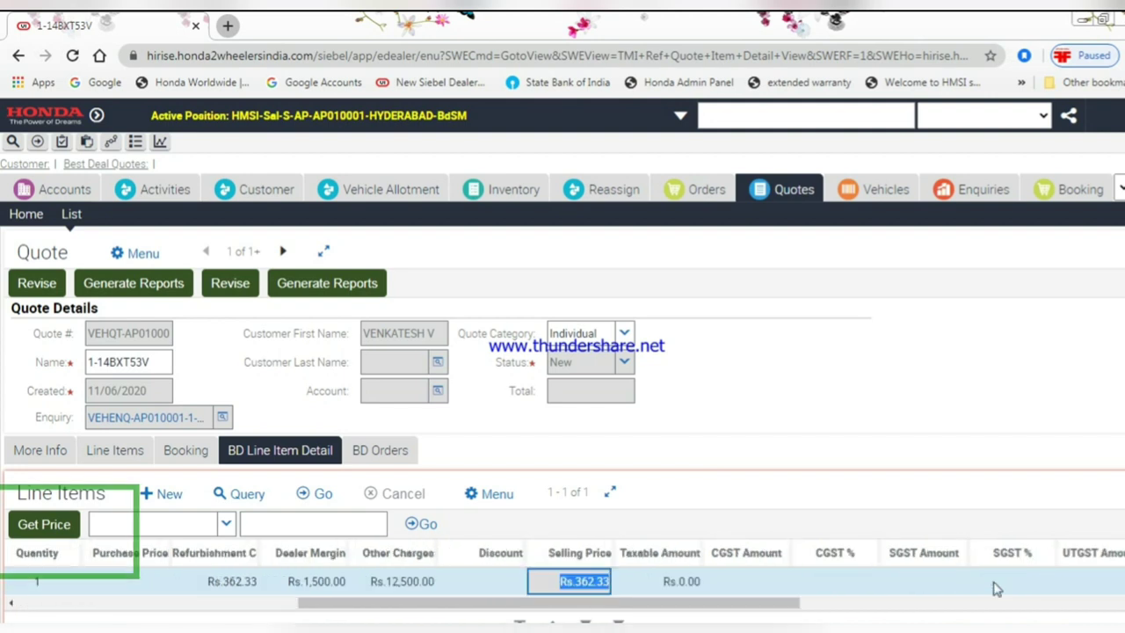
key("Tab")
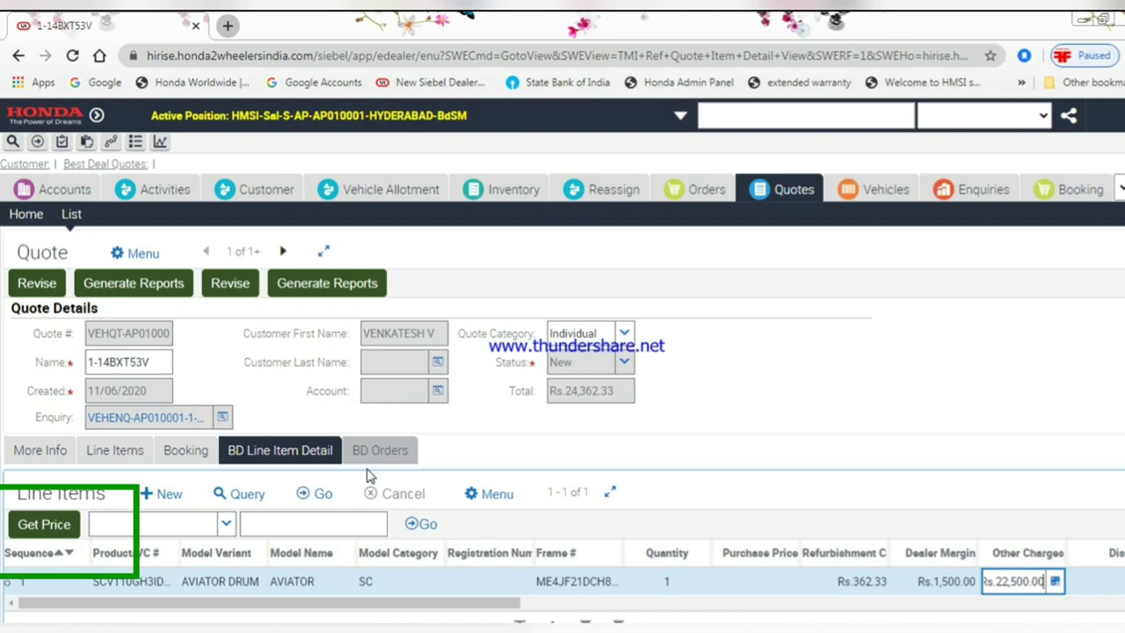
- Create a booking order from the quote in the BD Orders tab and dismiss the alert
left_click(374, 458)
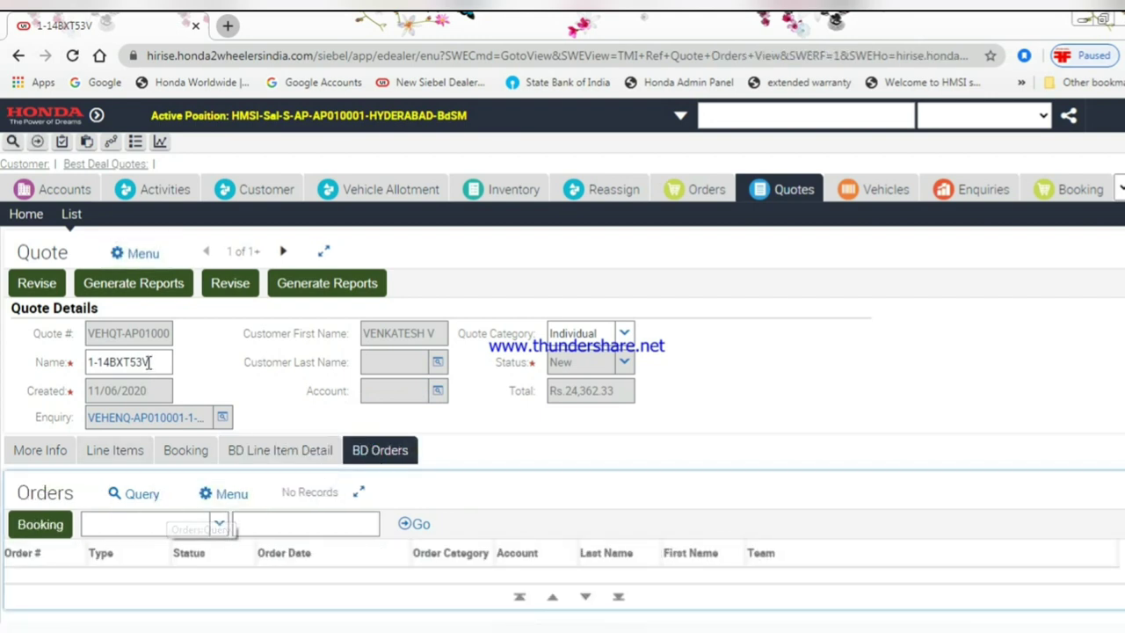
left_click(46, 526)
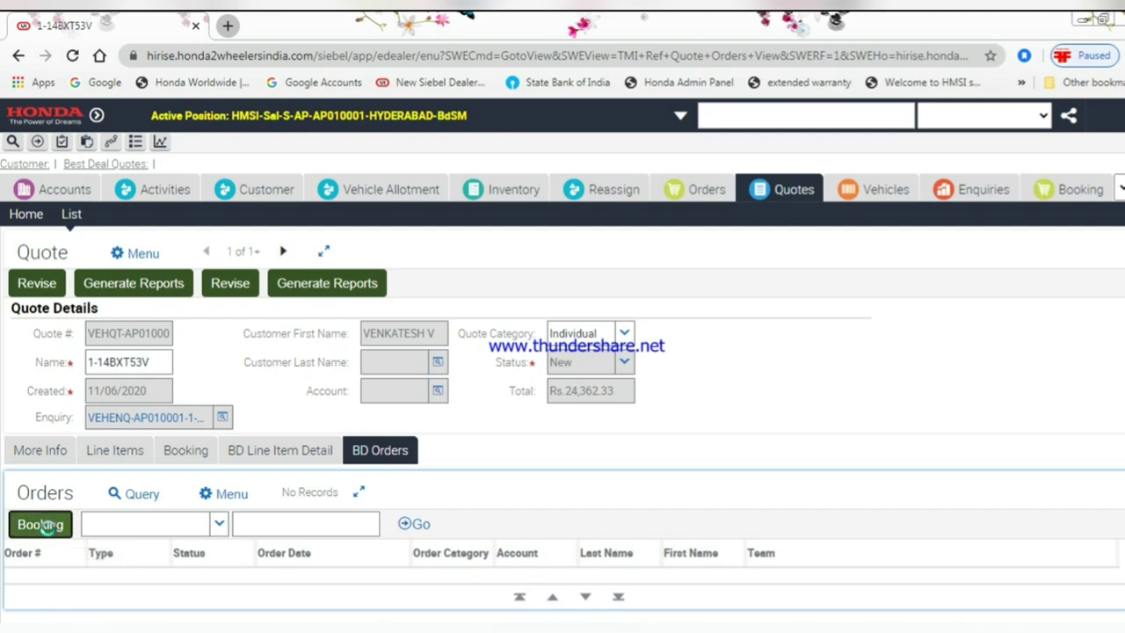
left_click(724, 296)
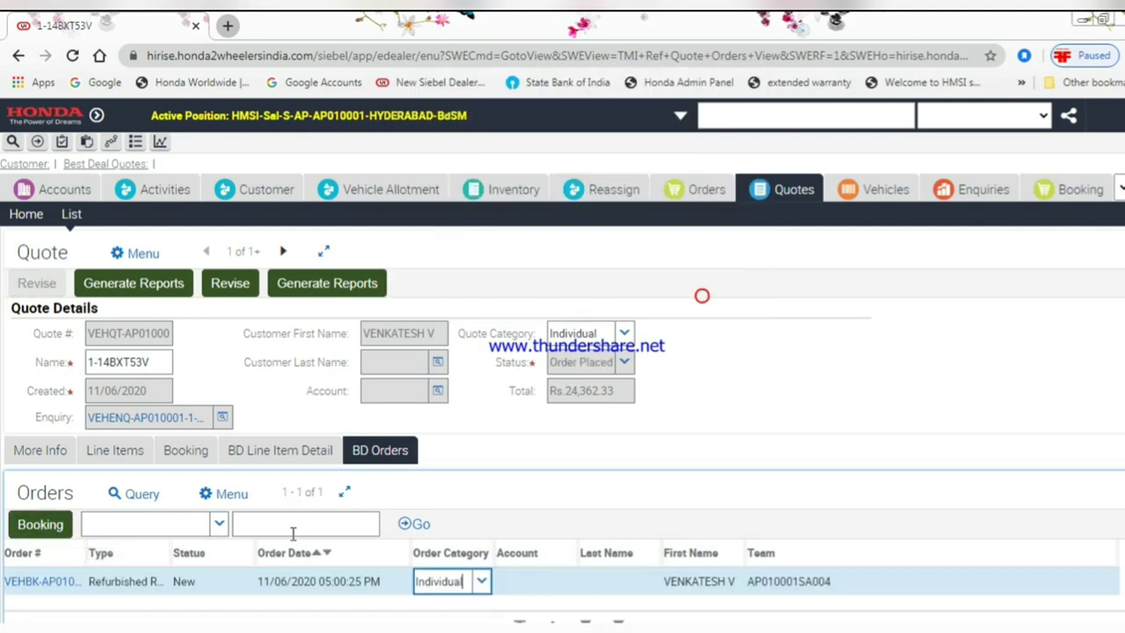
- Set the enquiry's sales stage to BDS3-Booked and open the new order
left_click(40, 581)
scroll(238, 453, "up", 5)
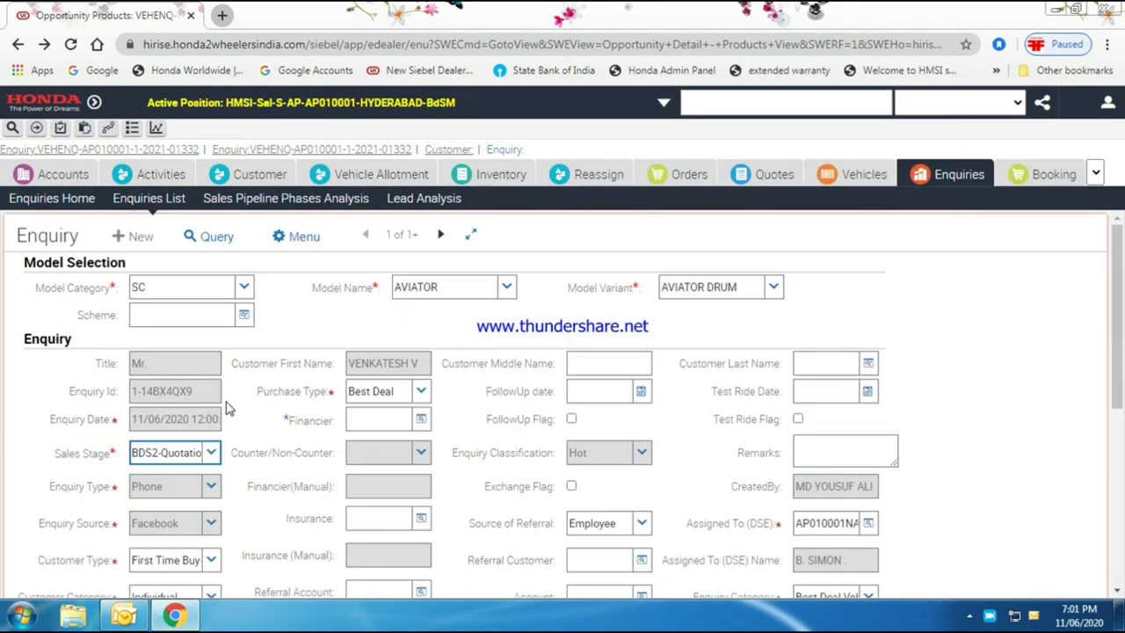
left_click(212, 453)
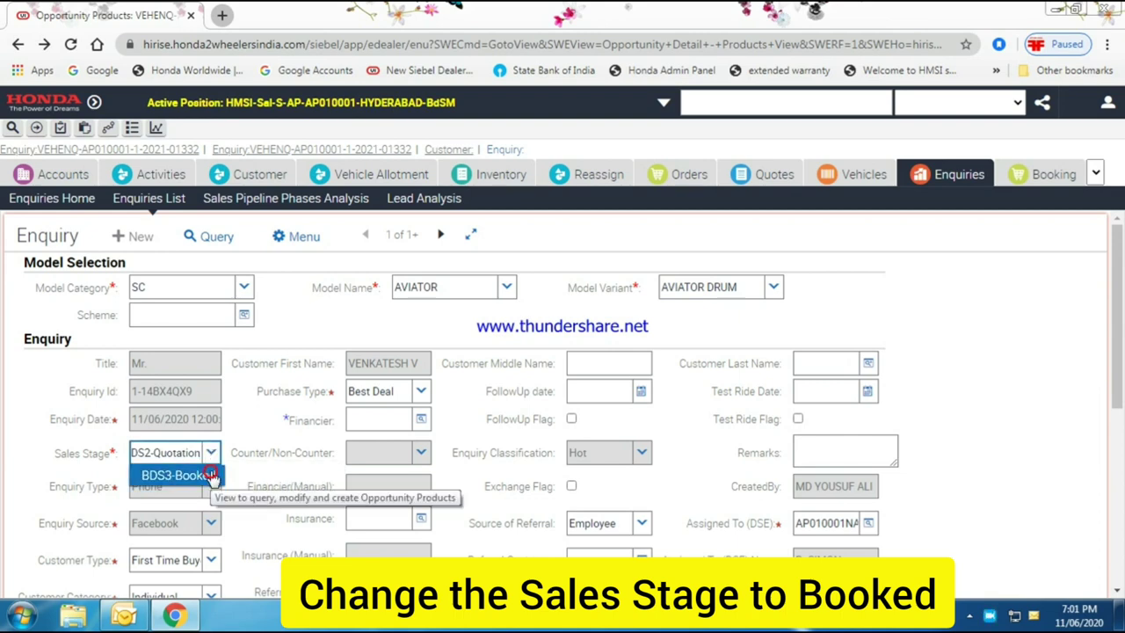
left_click(175, 474)
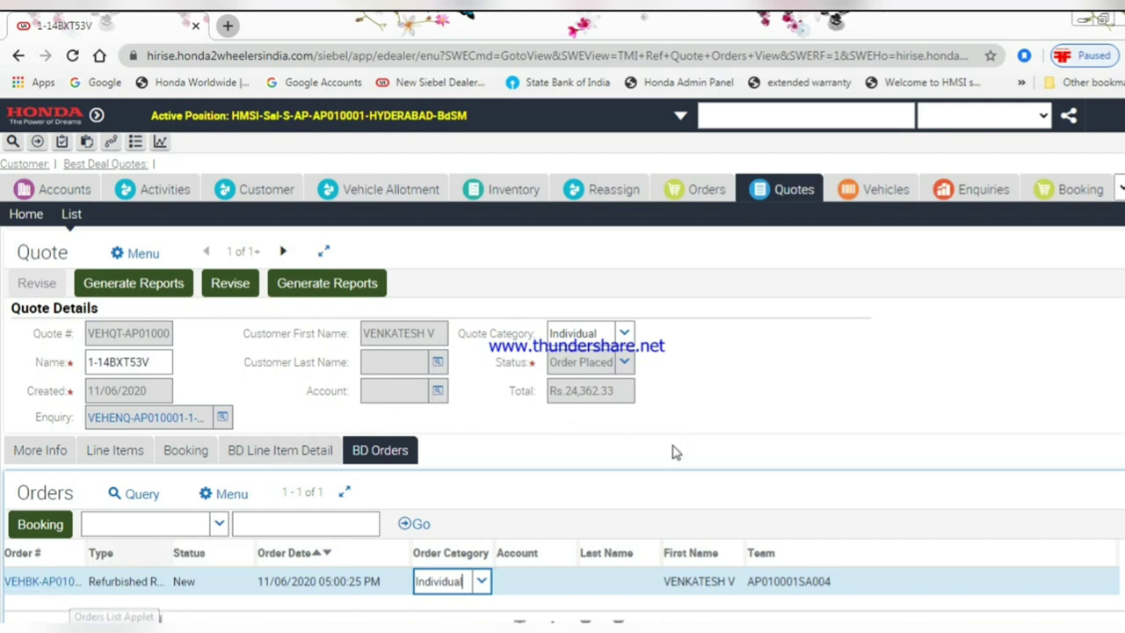
left_click(22, 582)
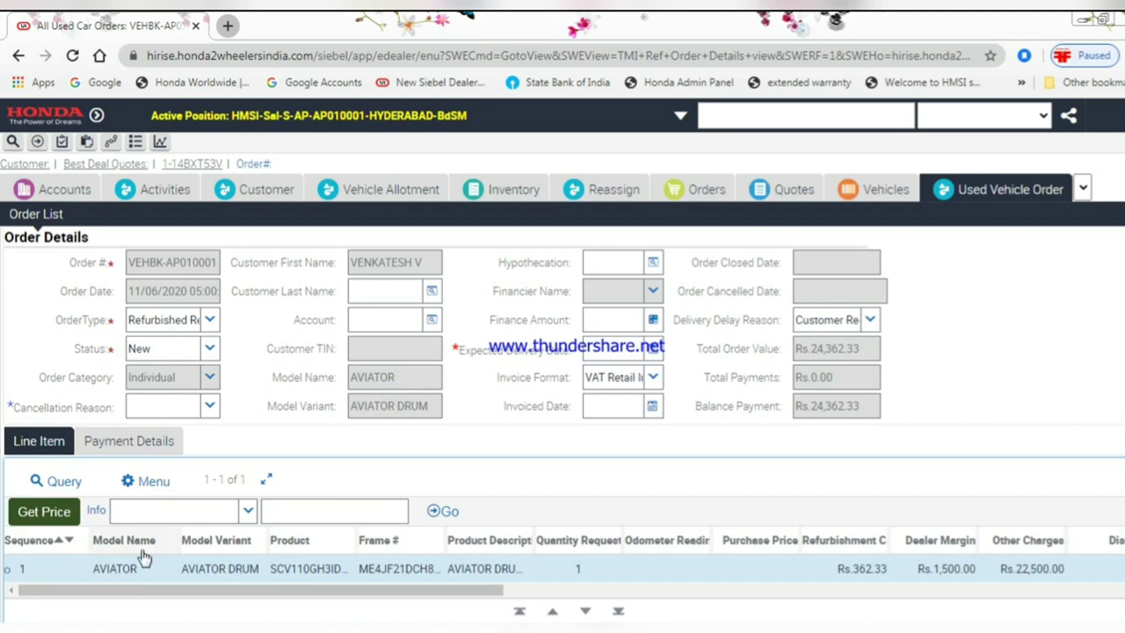
left_click_drag(201, 595, 461, 607)
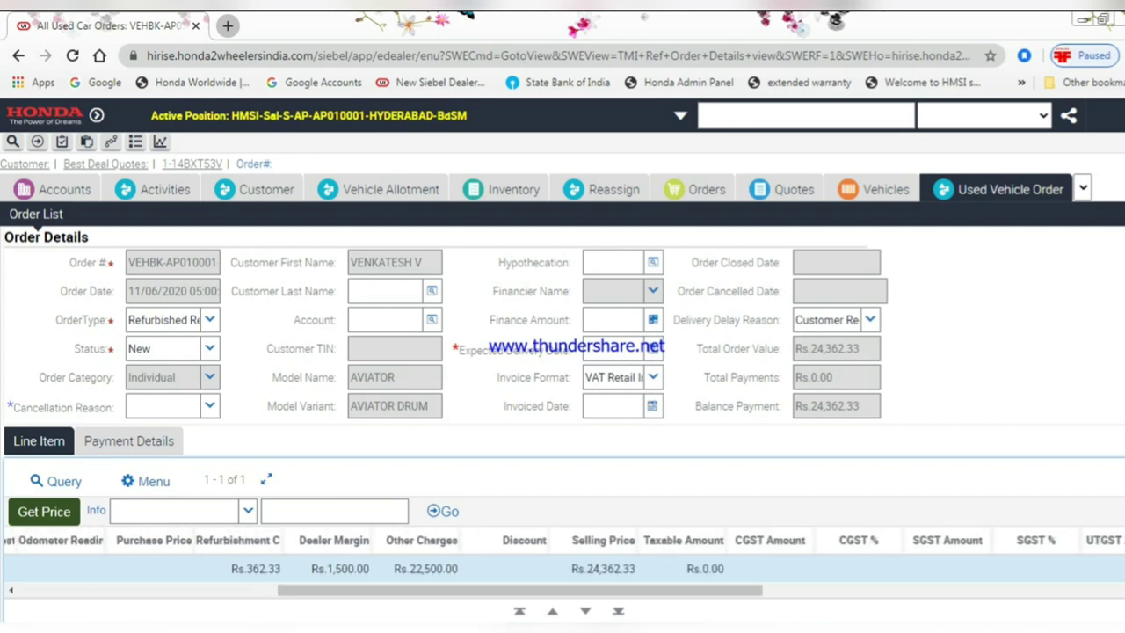
left_click(525, 569)
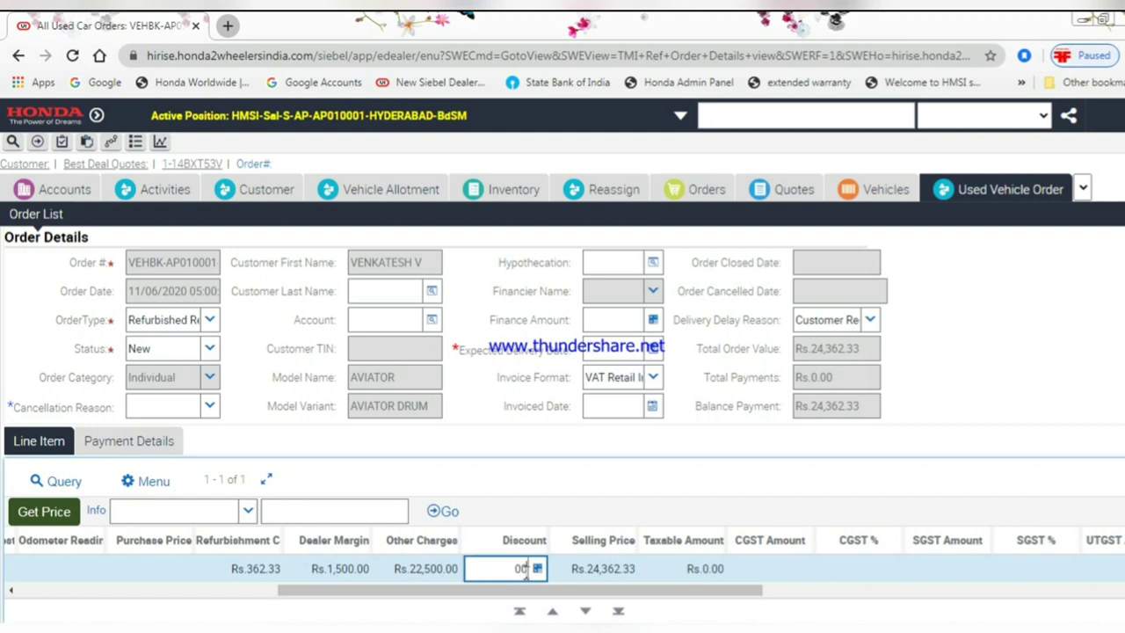
left_click_drag(729, 590, 1087, 600)
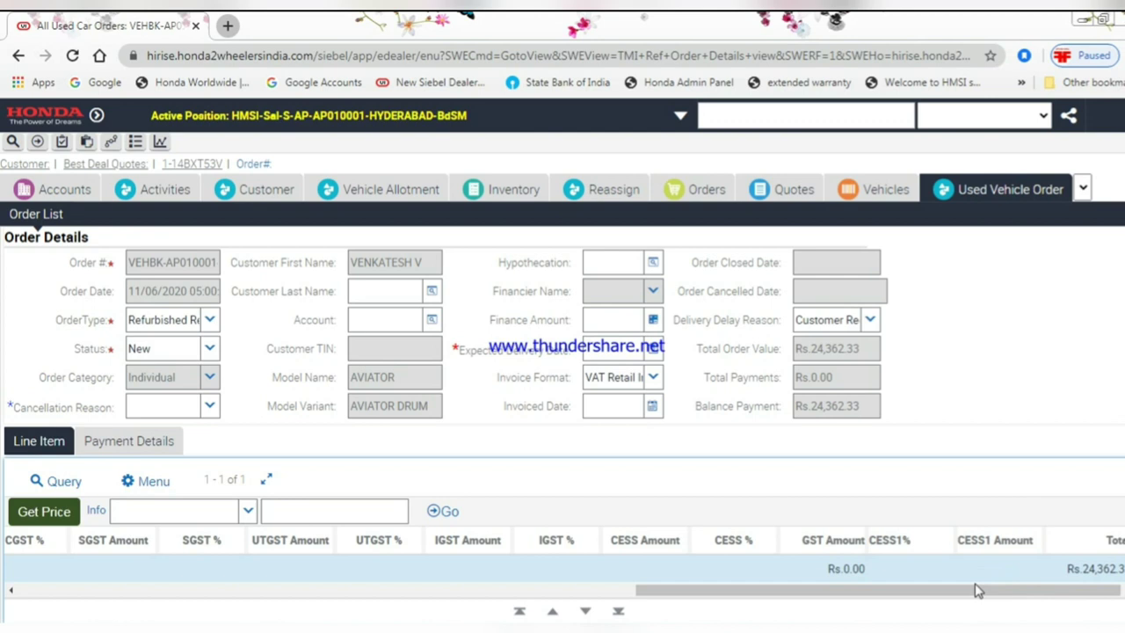
left_click_drag(927, 599, 317, 602)
scroll(779, 435, "up", 1)
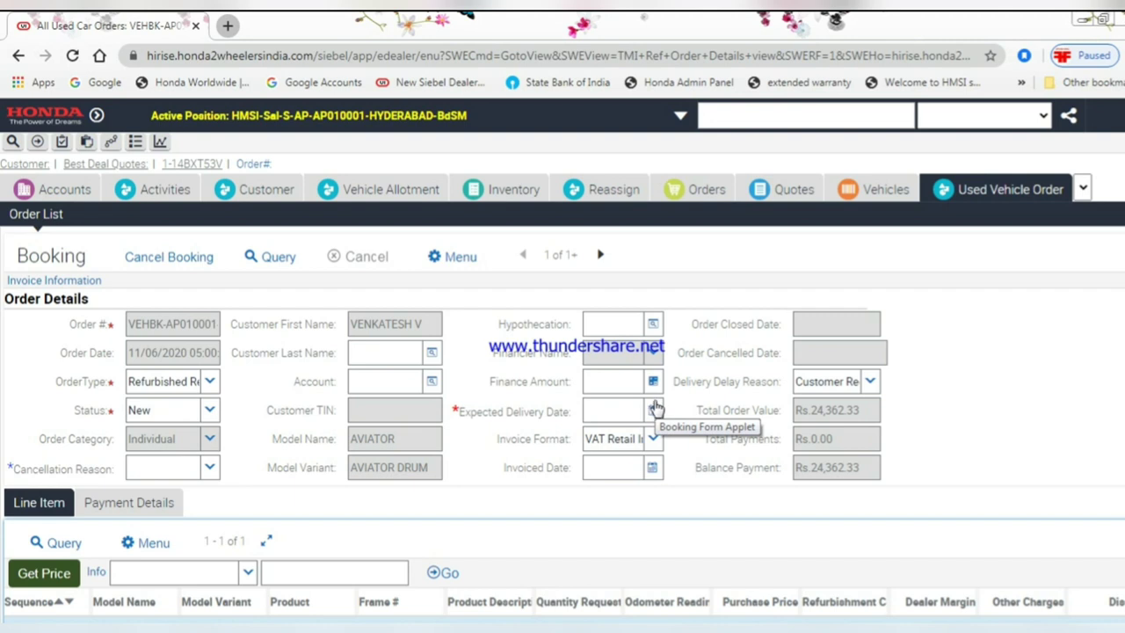
- Set the expected delivery date to 11/06/2020 and show the order's empty Payment Details list
left_click(655, 409)
left_click(785, 371)
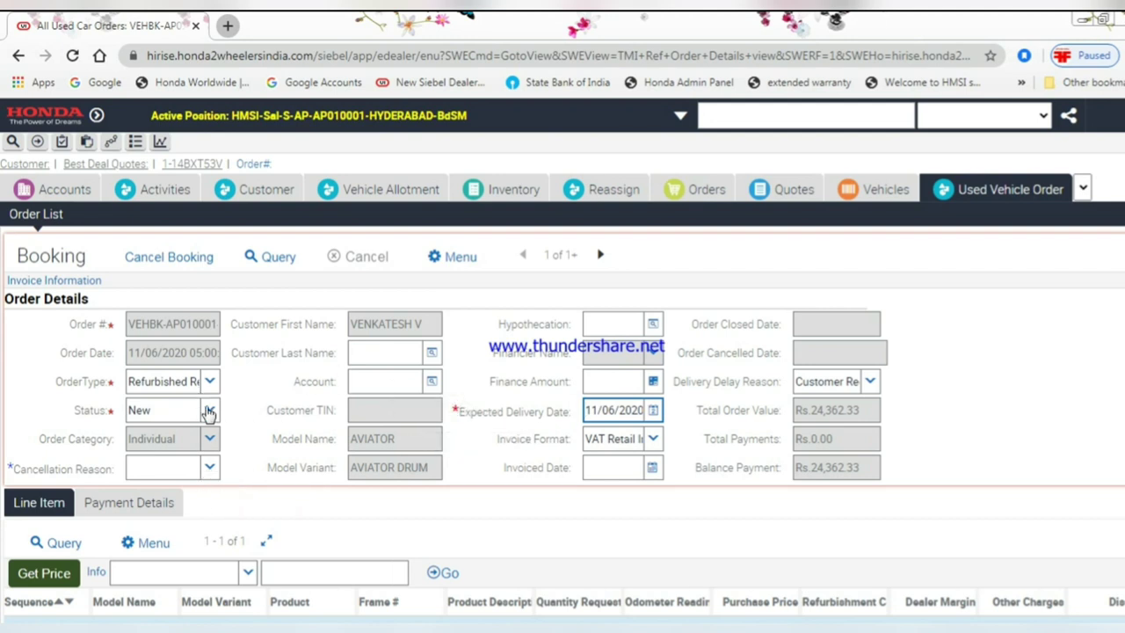
scroll(296, 522, "down", 1)
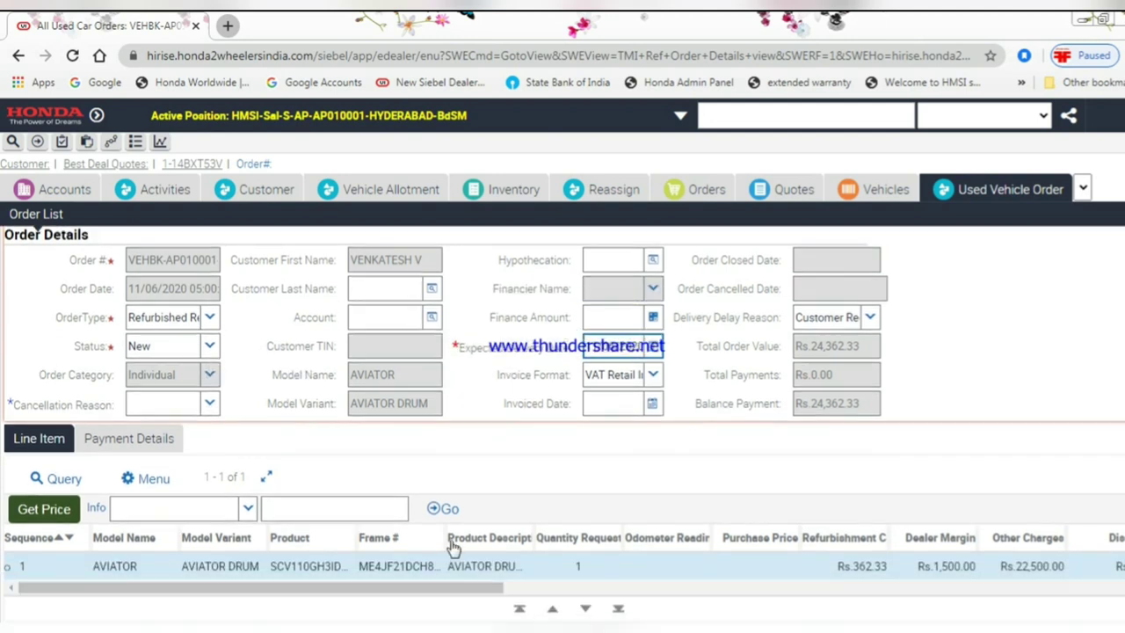
left_click(128, 437)
scroll(241, 499, "down", 1)
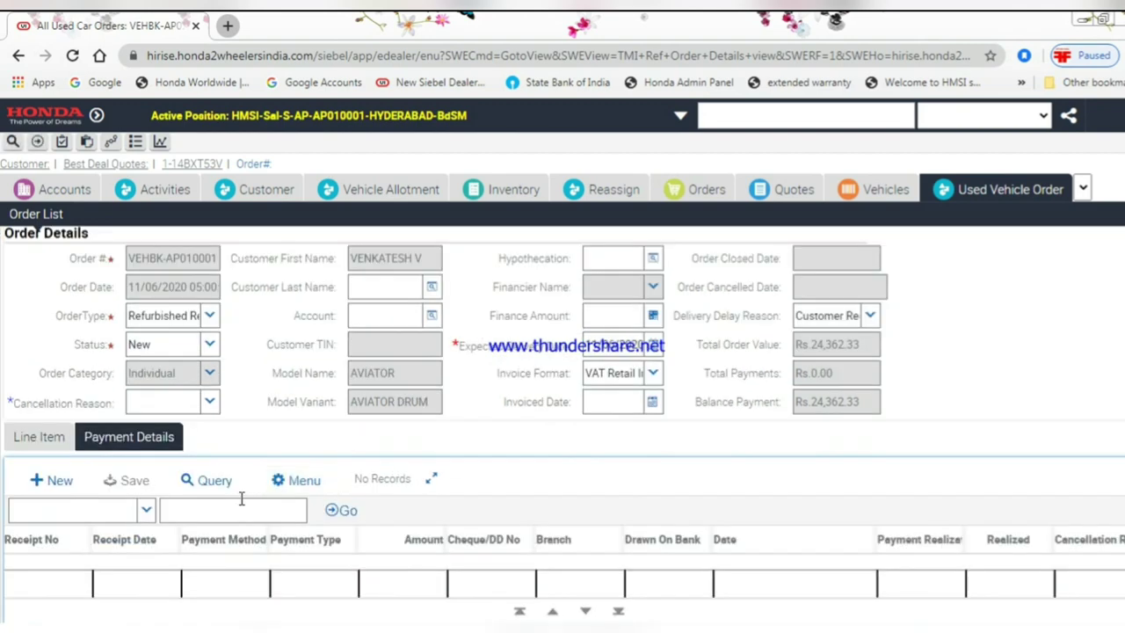
- Add an Advance/Final Payment record with amount 24362.33
left_click(60, 481)
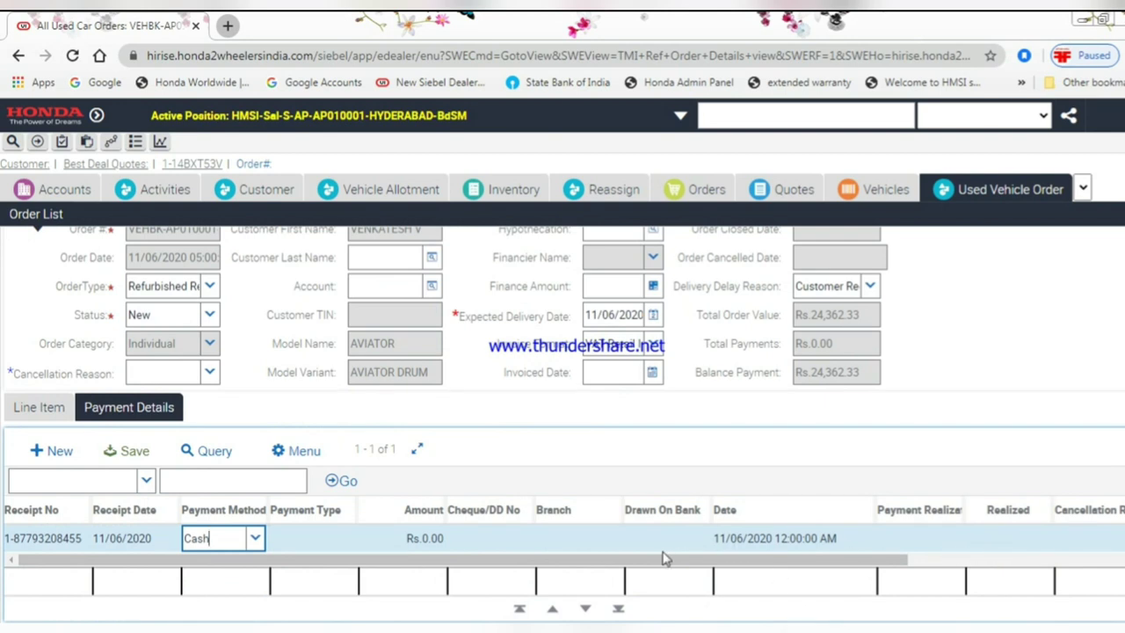
left_click(286, 540)
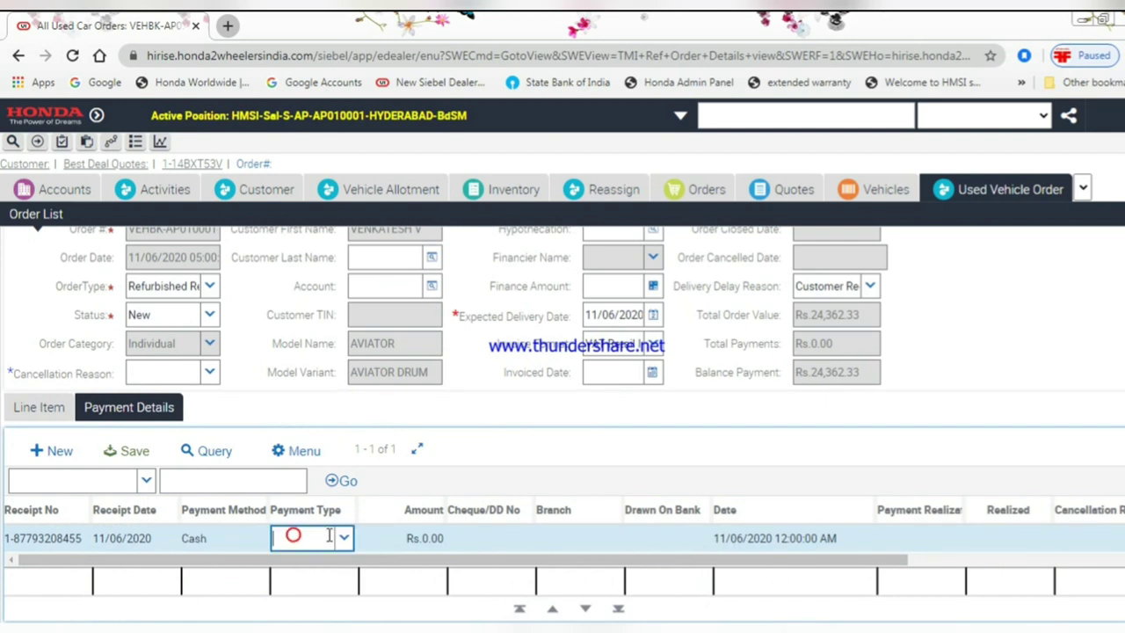
left_click(344, 538)
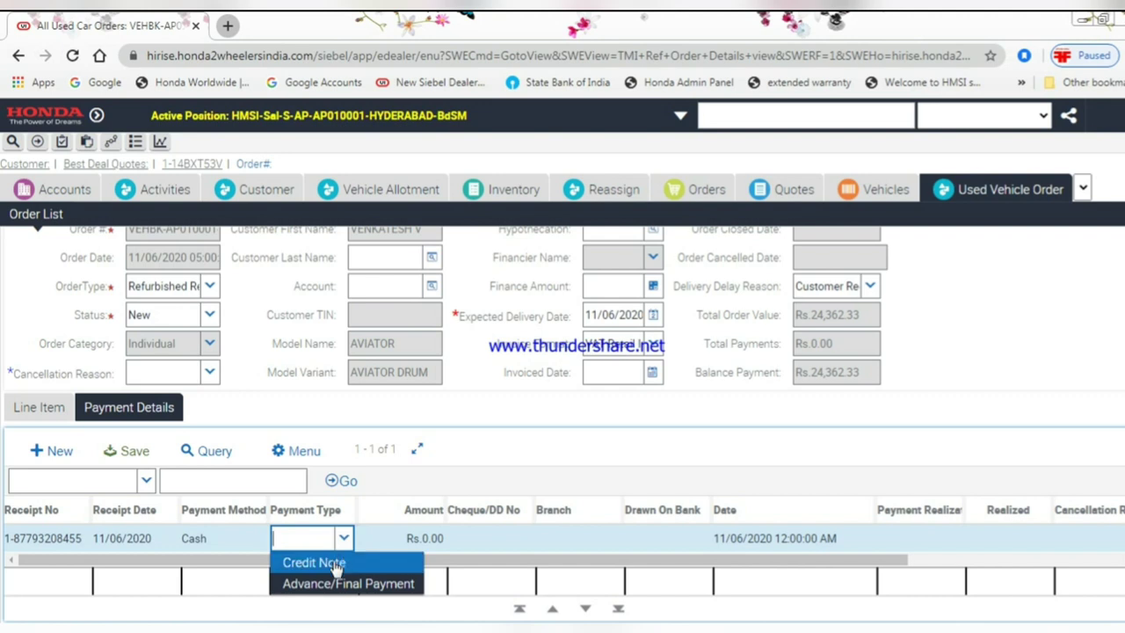
left_click(336, 582)
left_click(420, 539)
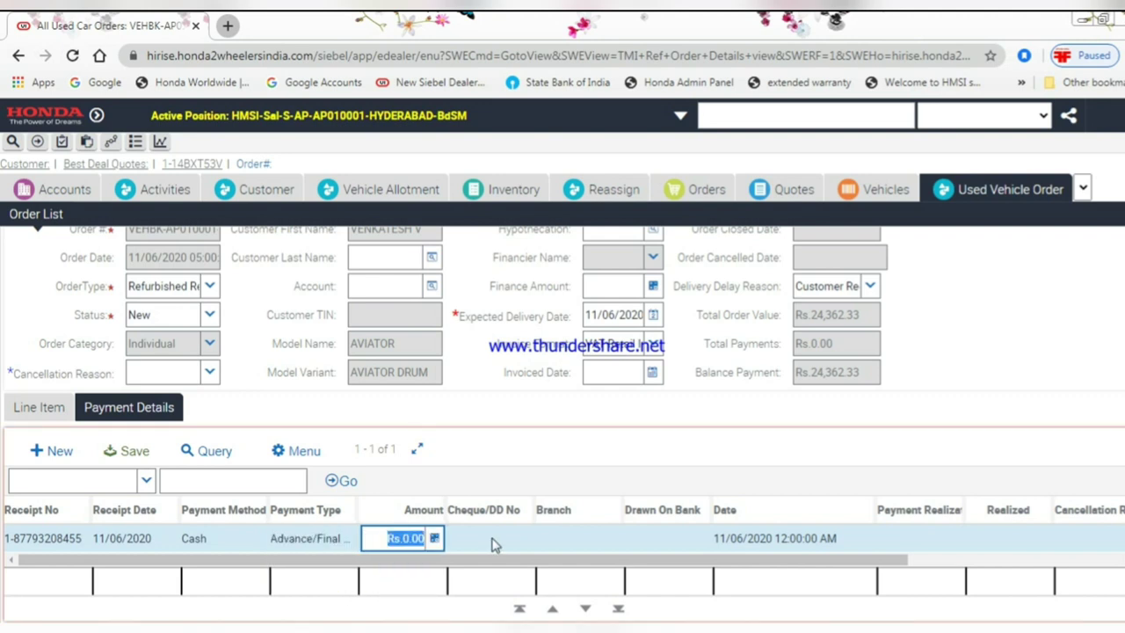
type("24")
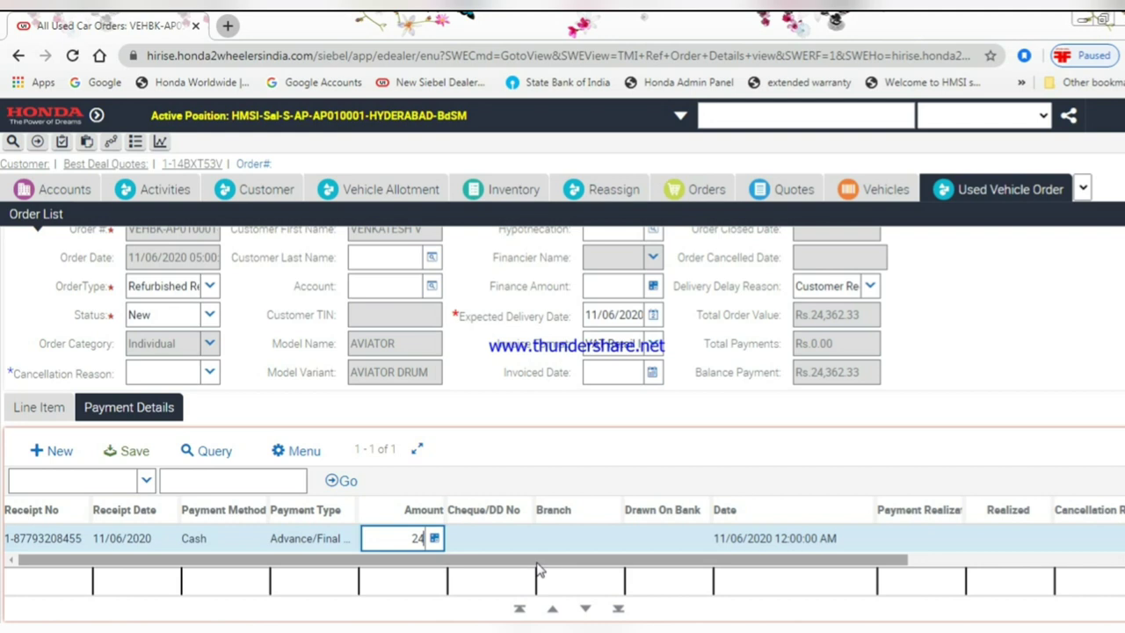
type("362.33")
left_click(494, 546)
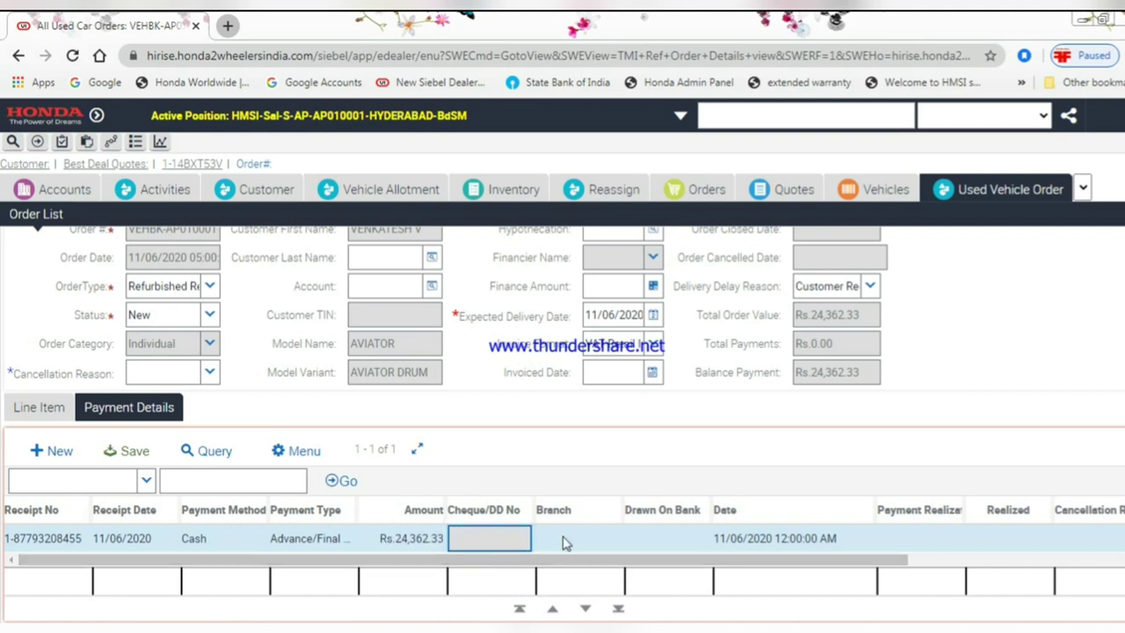
- Set the payment status to Paid and save the payment record
key("Tab")
key("Tab")
key("Tab")
key("Tab")
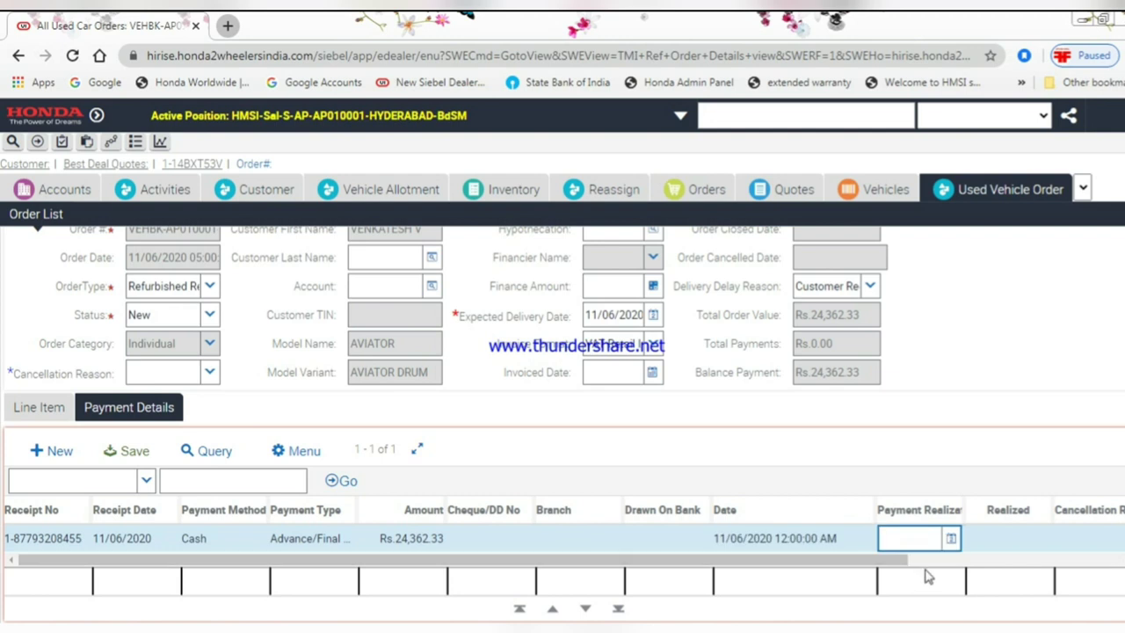
key("Tab")
key("Tab")
key("Tab")
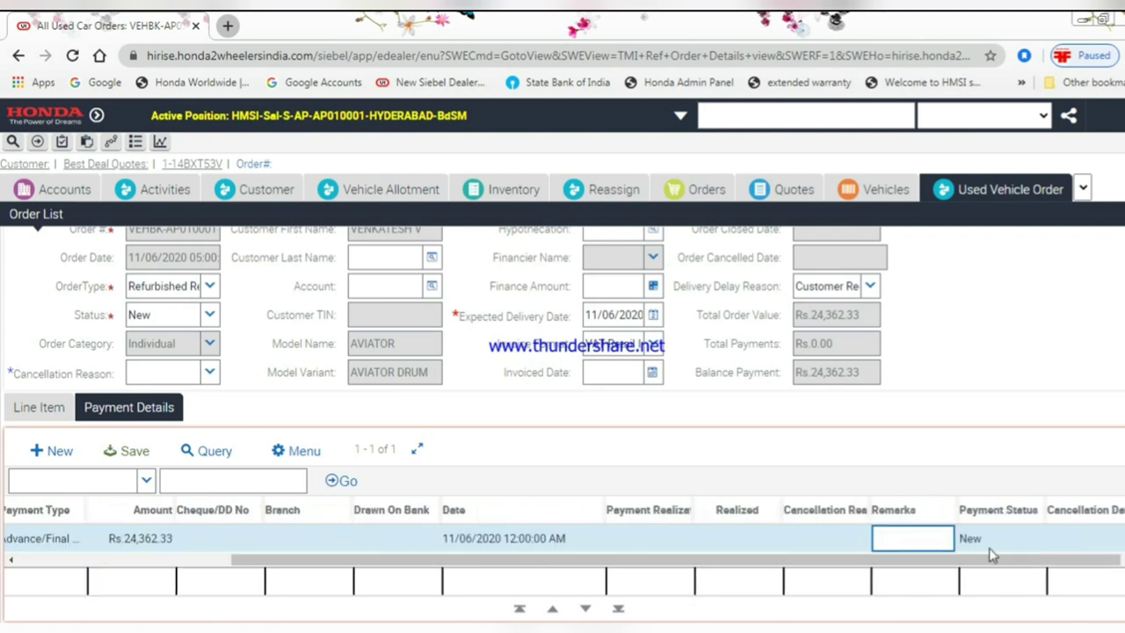
key("Tab")
left_click(1033, 538)
left_click(996, 490)
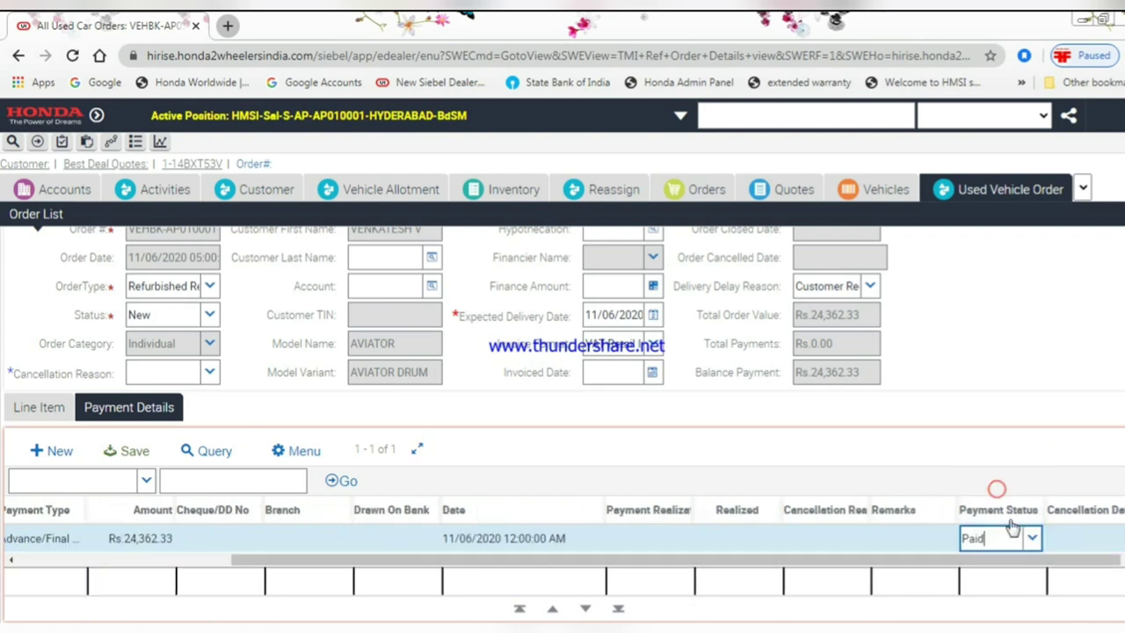
key("ctrl+s")
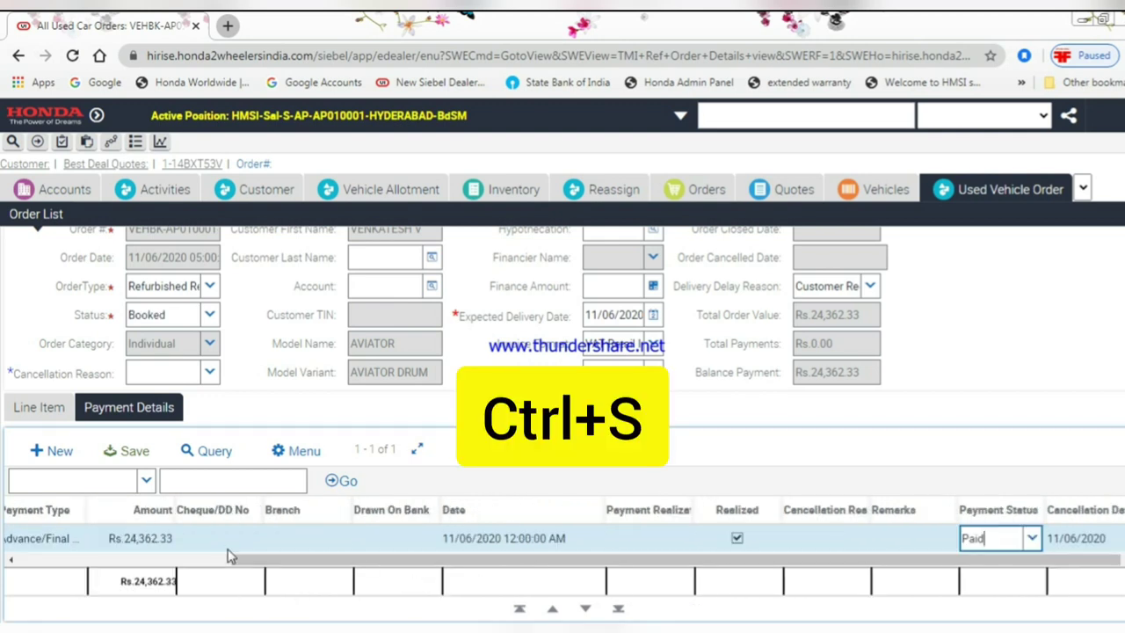
left_click(53, 537)
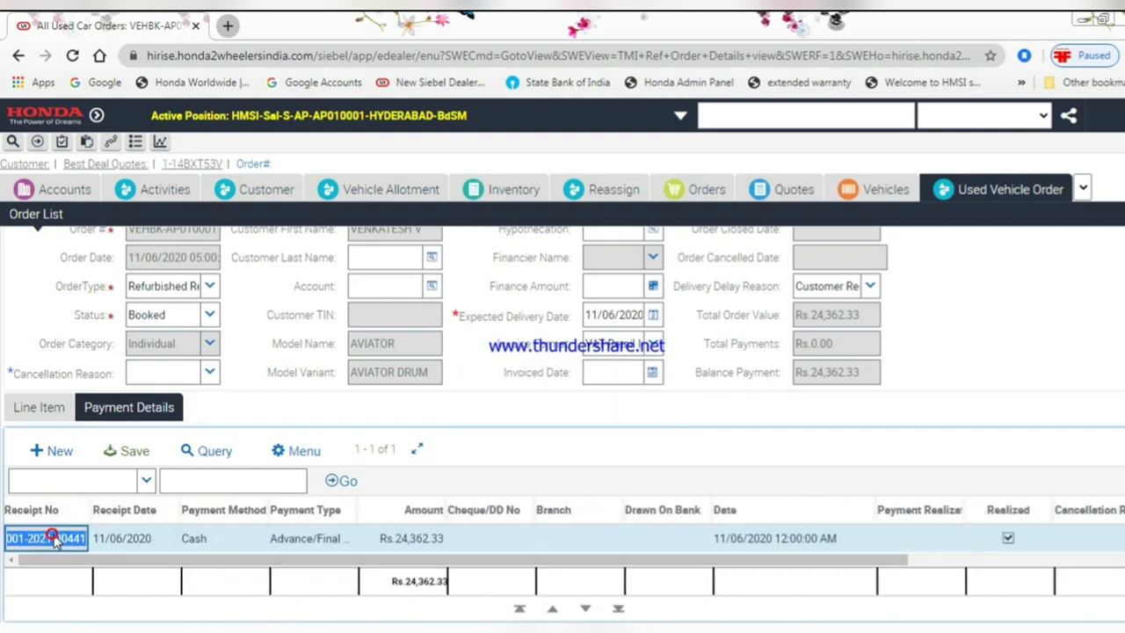
- Run the Resale payment receipt report to produce Resale_Payment_Receipt.PDF
left_click(159, 142)
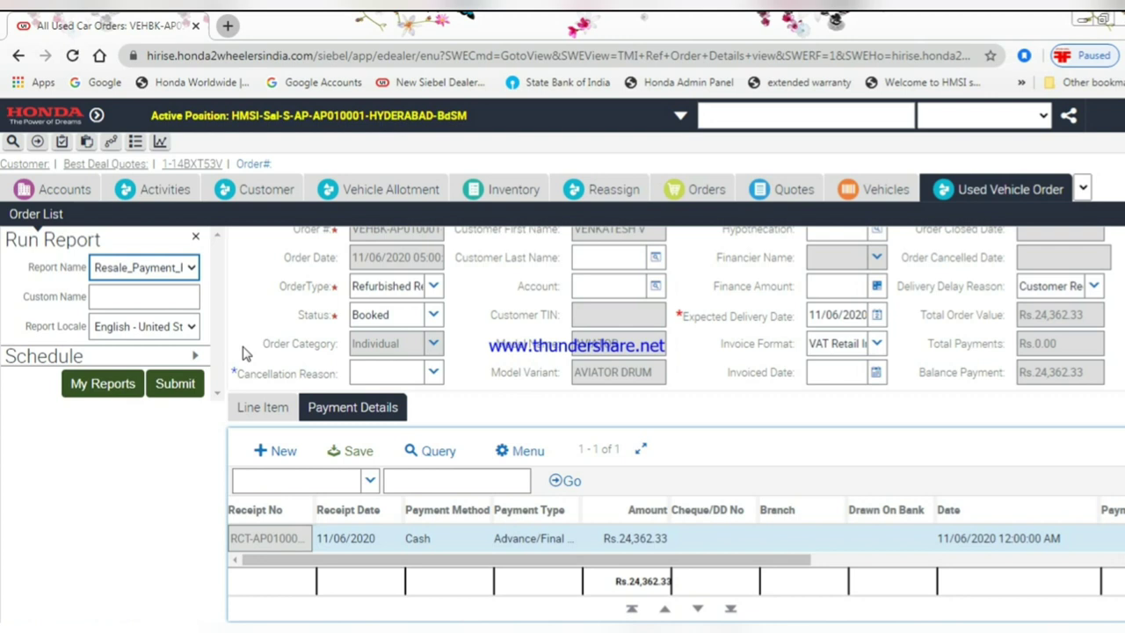
left_click(180, 388)
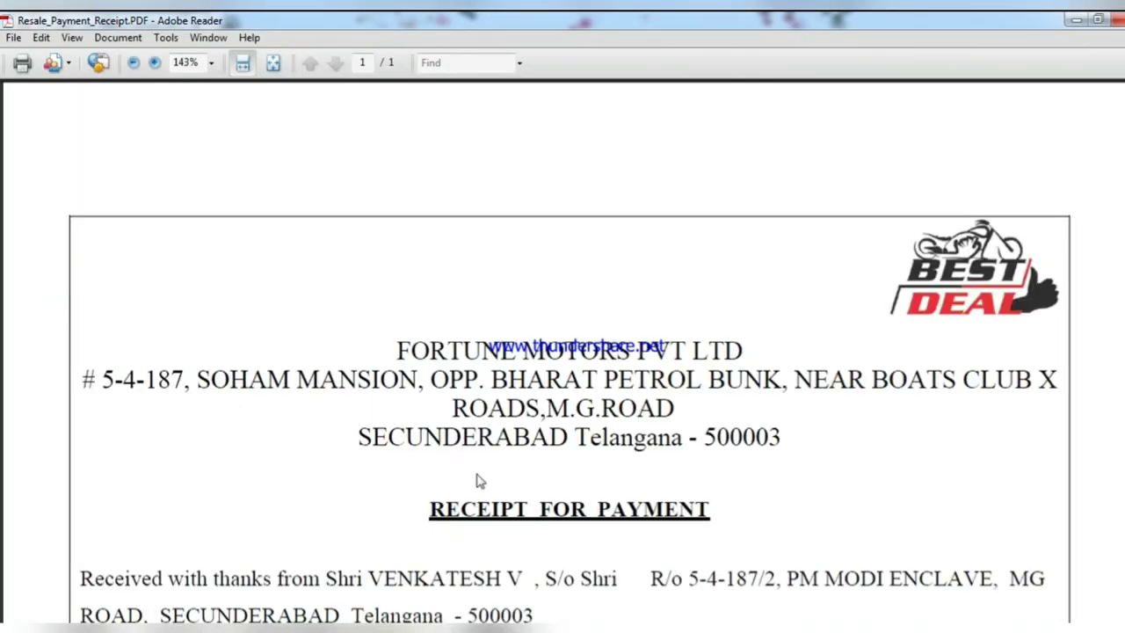
left_click_drag(442, 507, 761, 514)
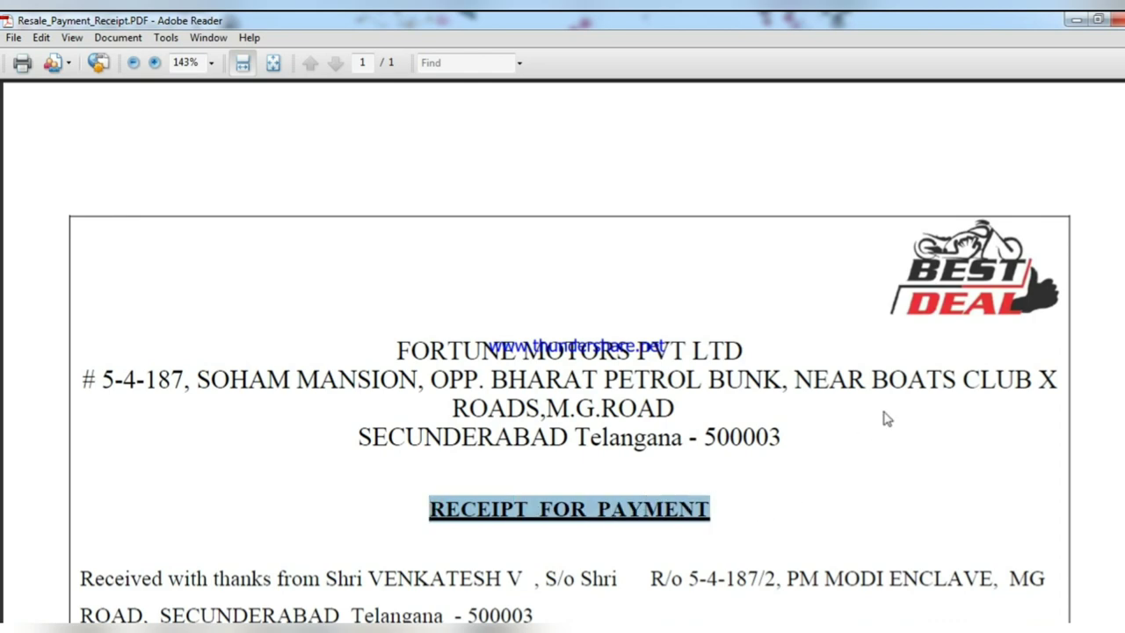
scroll(628, 430, "down", 4)
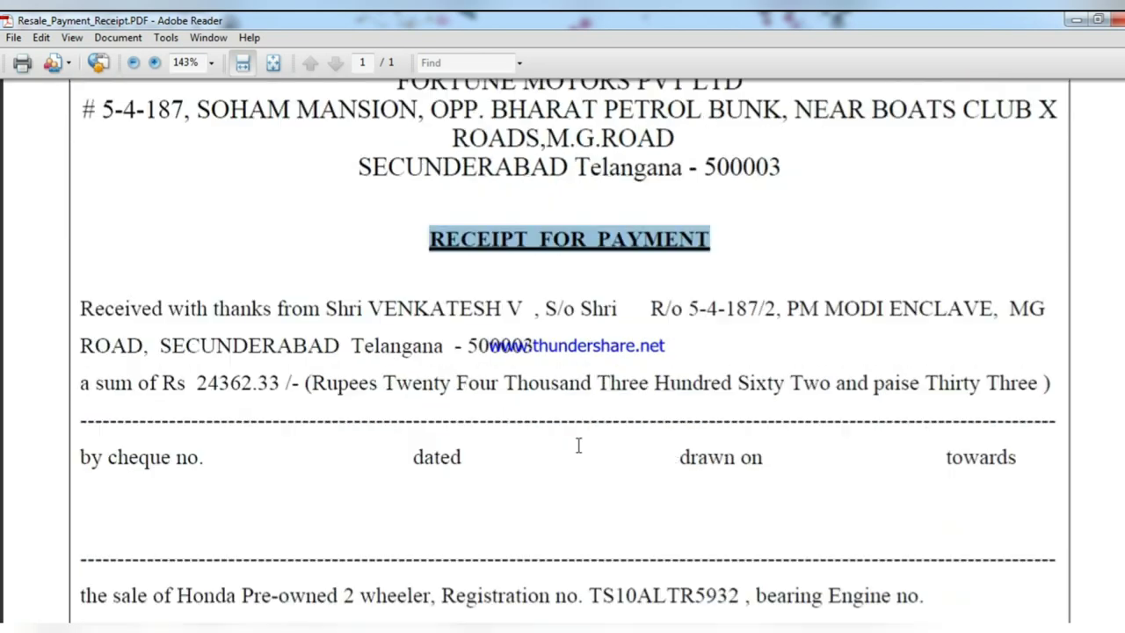
left_click_drag(366, 310, 503, 310)
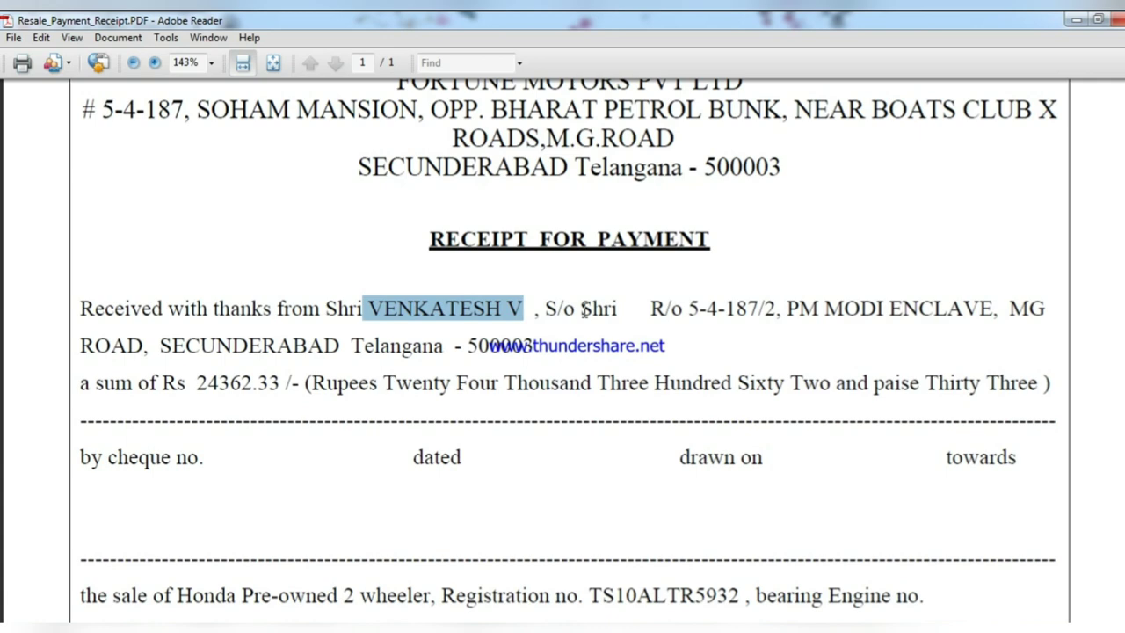
left_click_drag(651, 310, 2, 350)
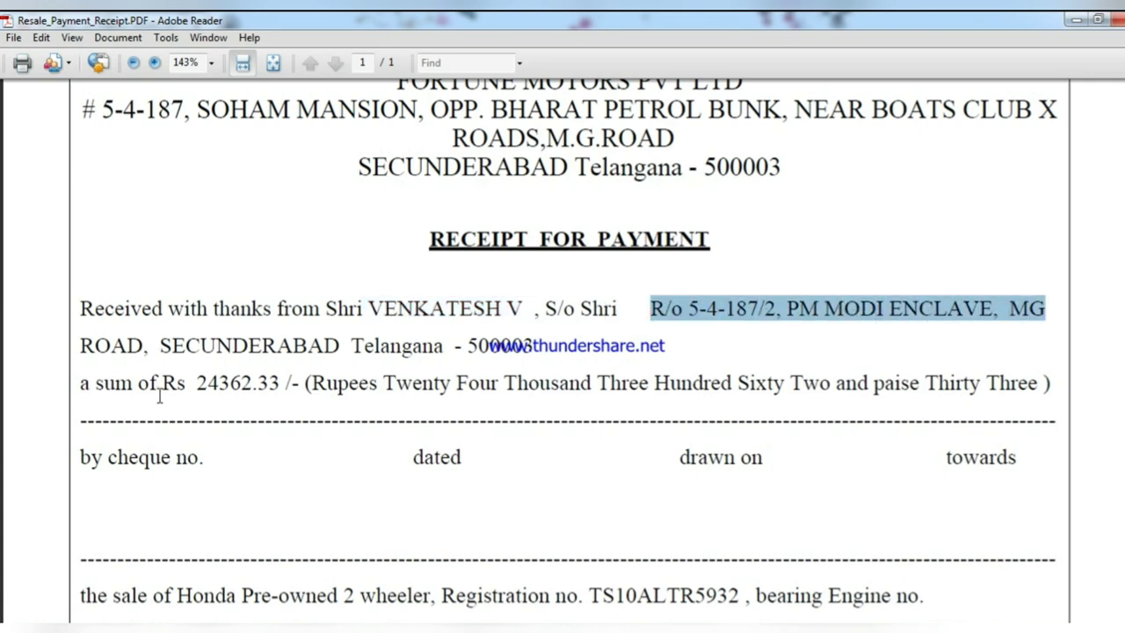
left_click_drag(97, 387, 949, 355)
scroll(532, 501, "down", 5)
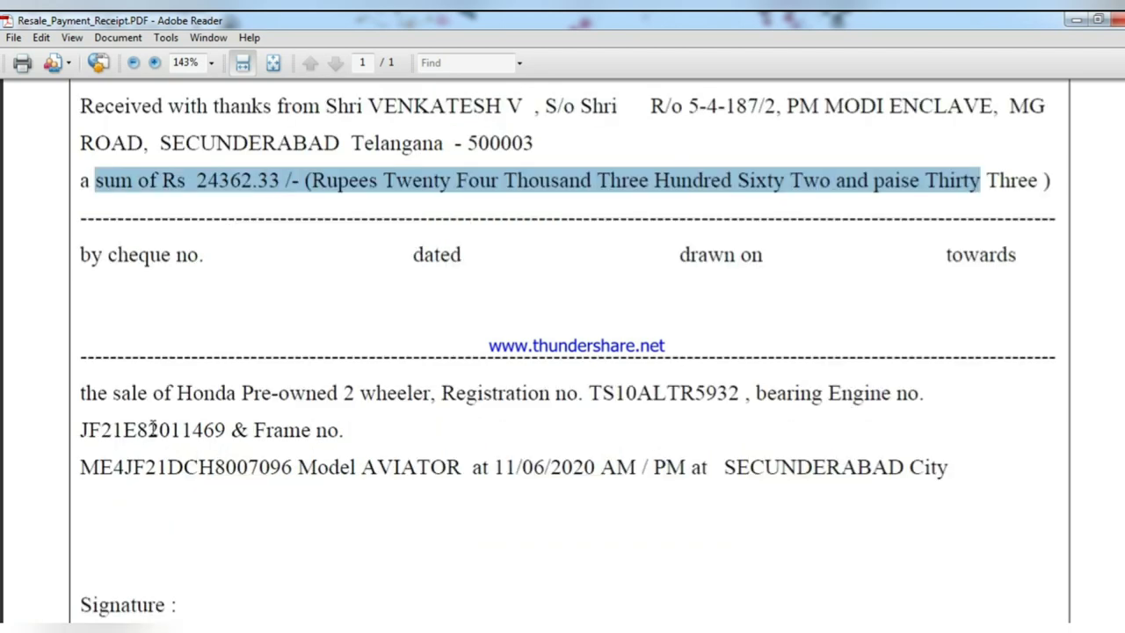
left_click(94, 393)
left_click_drag(94, 393, 874, 408)
left_click_drag(103, 437, 325, 437)
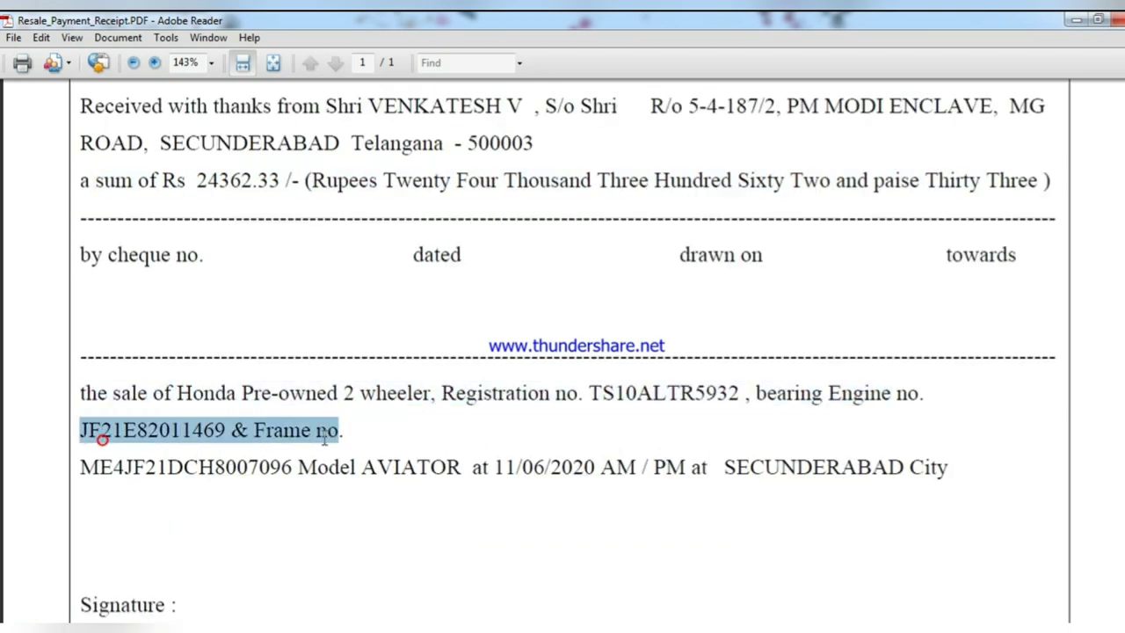
left_click_drag(167, 475, 888, 453)
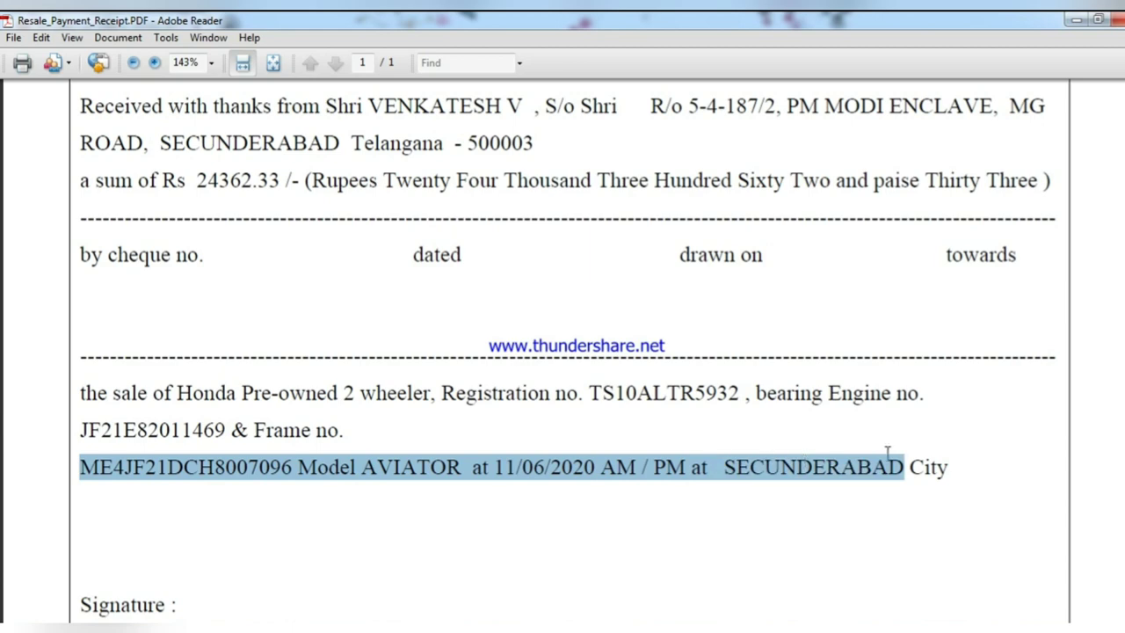
scroll(407, 525, "down", 3)
left_click_drag(79, 402, 307, 451)
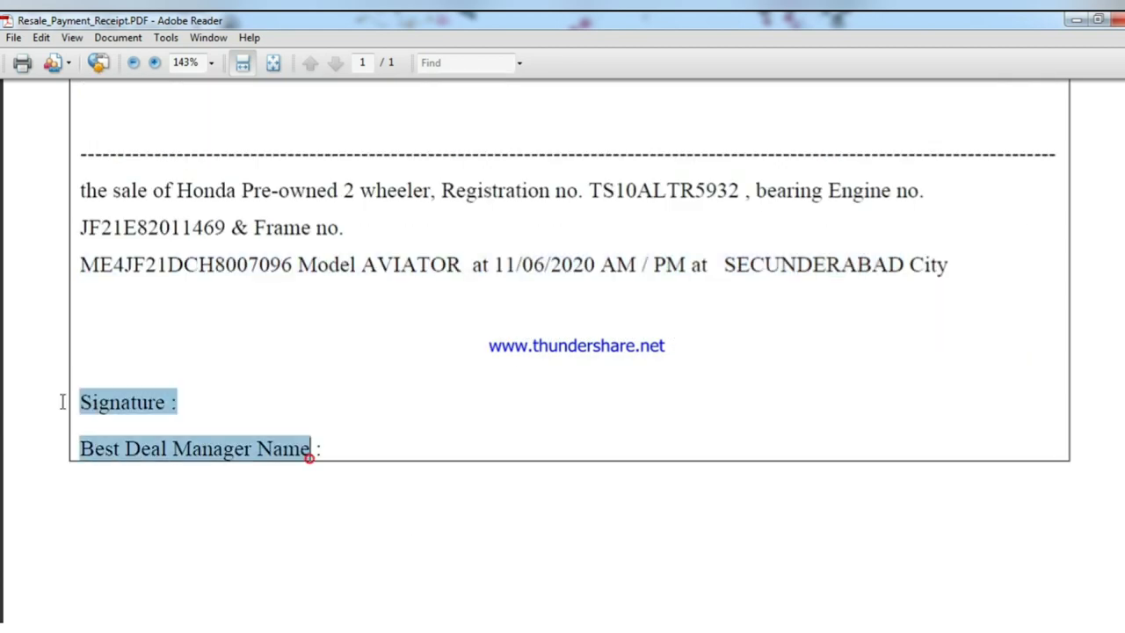
scroll(466, 536, "up", 6)
scroll(466, 535, "up", 2)
triple_click(427, 376)
left_click(163, 444, "shift")
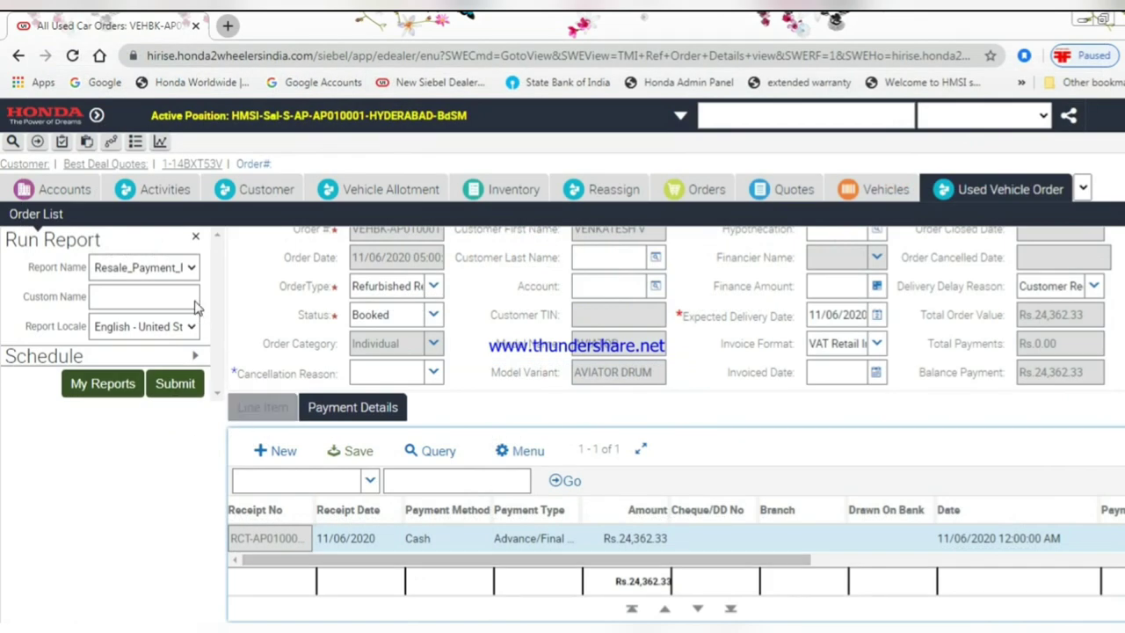
- Close the report options and set the order status to Sold
left_click(197, 240)
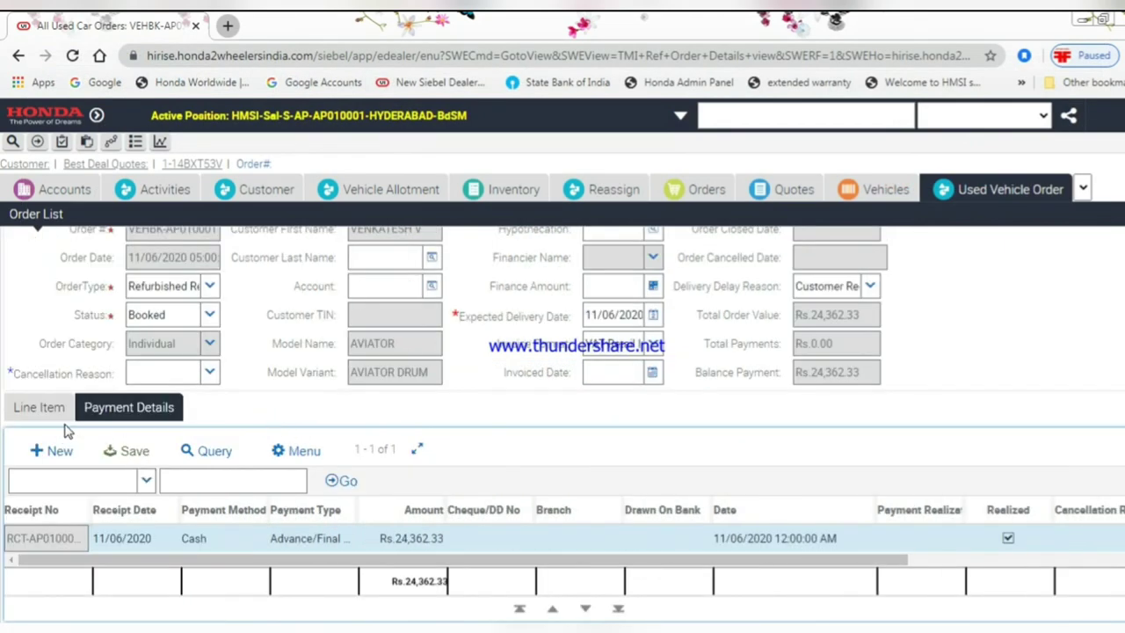
left_click(209, 316)
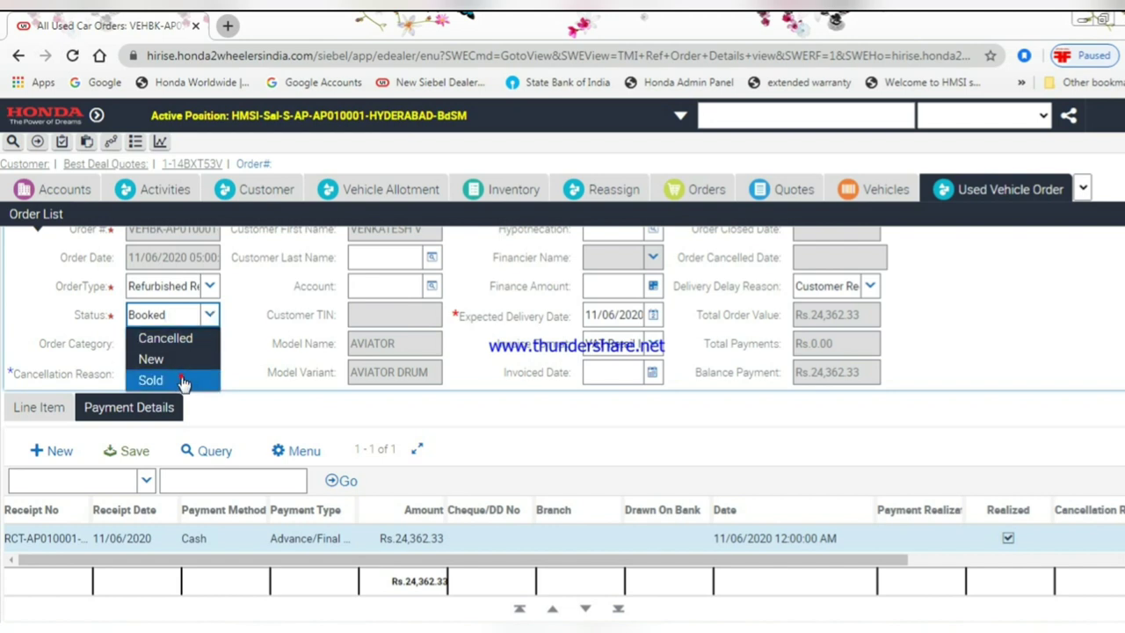
left_click(150, 380)
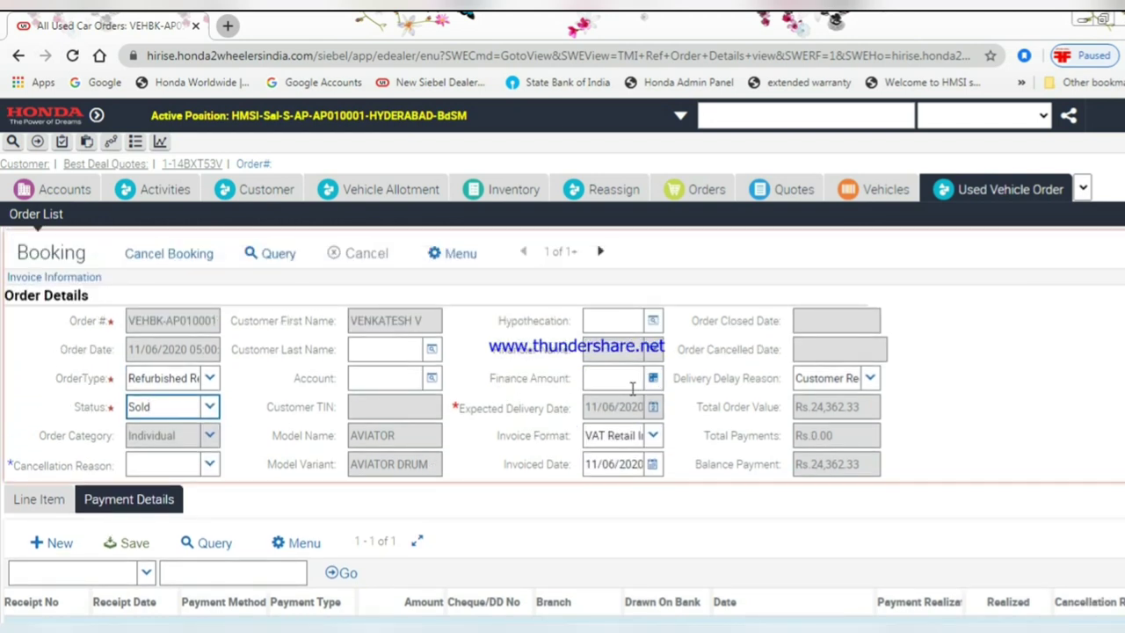
- From the Line Item tab, run the delivery receipt report Resale_Booking_Receipt.PDF
left_click(39, 499)
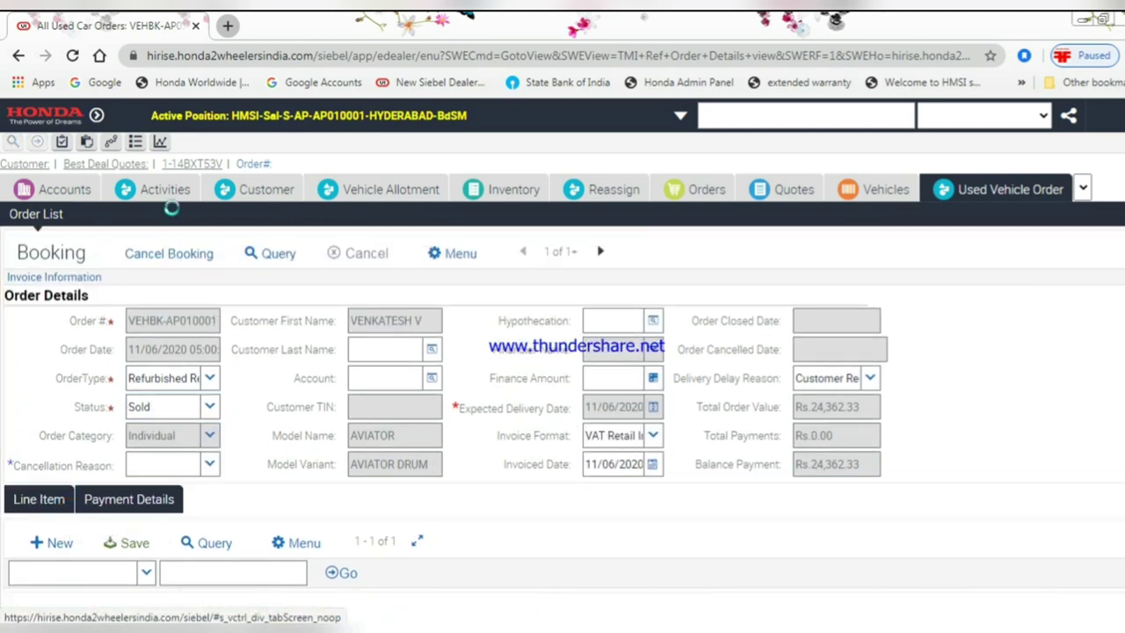
left_click(160, 143)
left_click(185, 383)
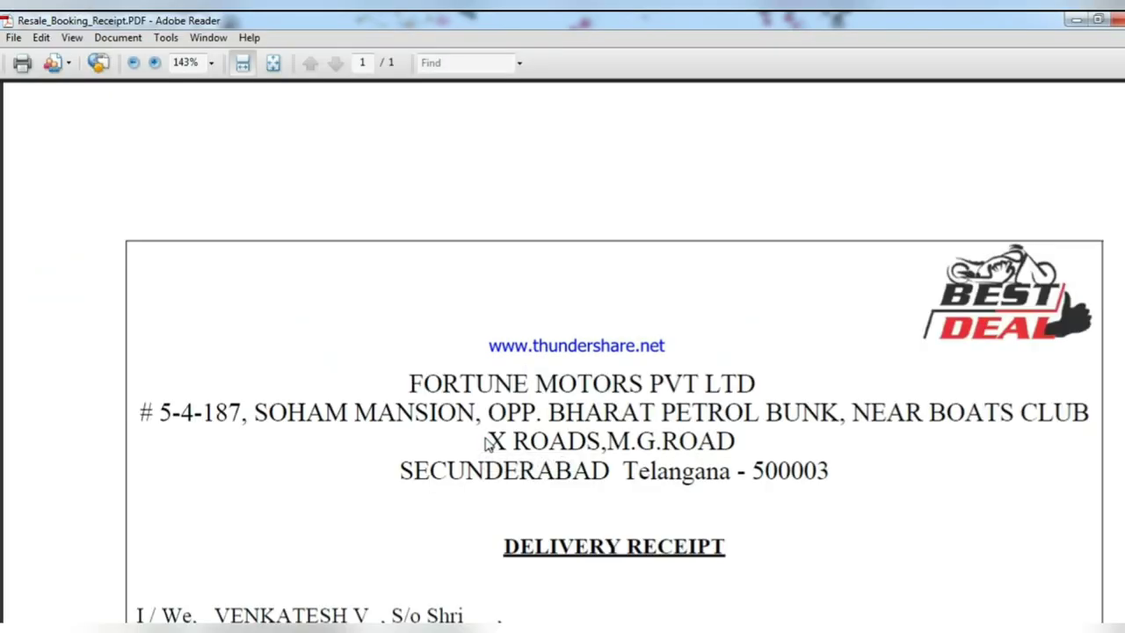
- Review Resale_Booking_Receipt.PDF, then open the enquiry's Sales Stage choices
scroll(615, 554, "down", 3)
left_click_drag(503, 344, 635, 475)
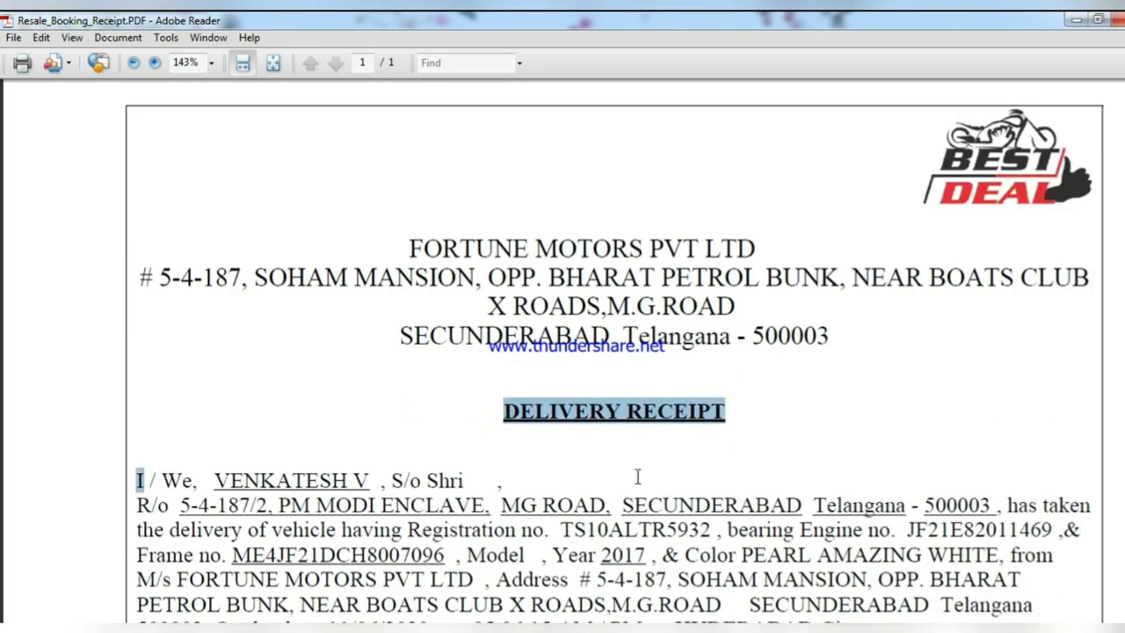
left_click(262, 417)
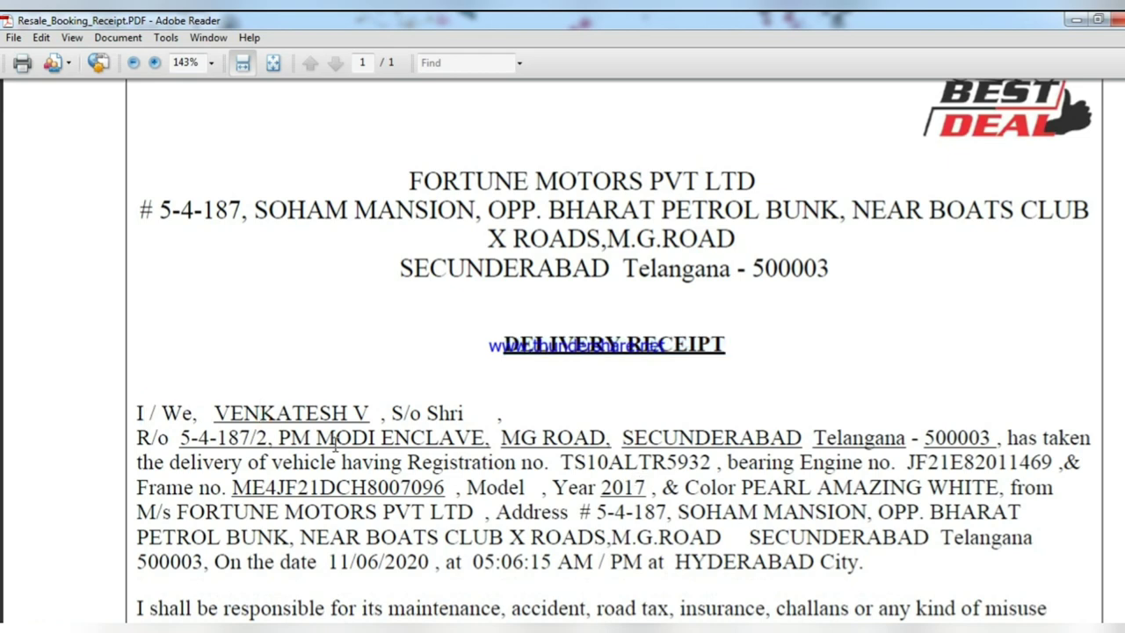
scroll(948, 445, "down", 2)
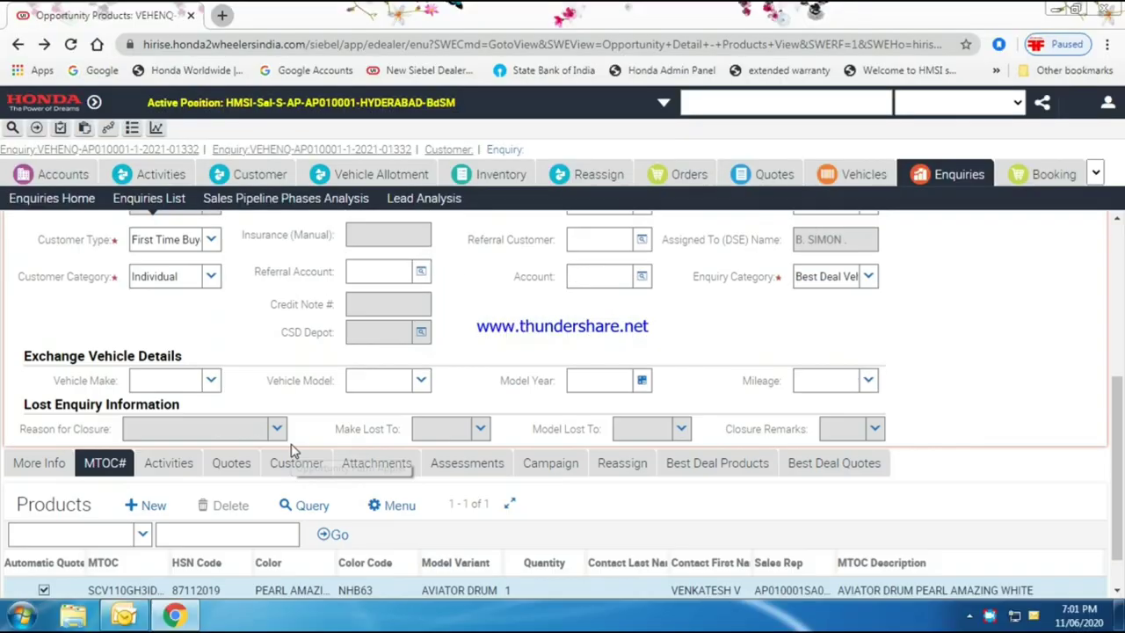
scroll(289, 452, "down", 1)
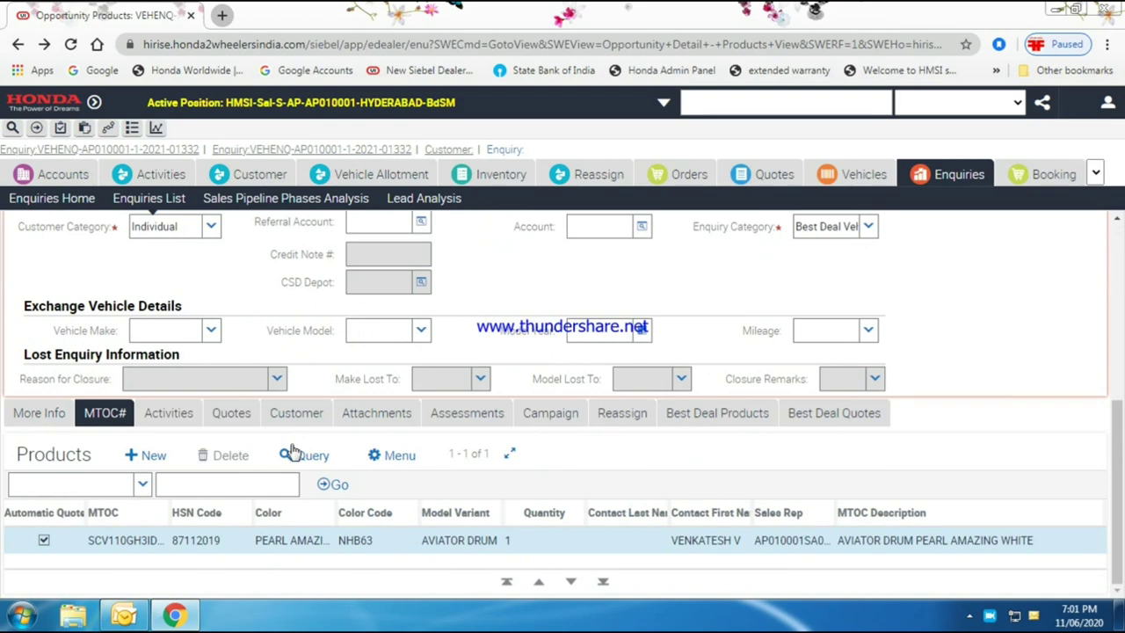
scroll(264, 413, "up", 3)
left_click(210, 219)
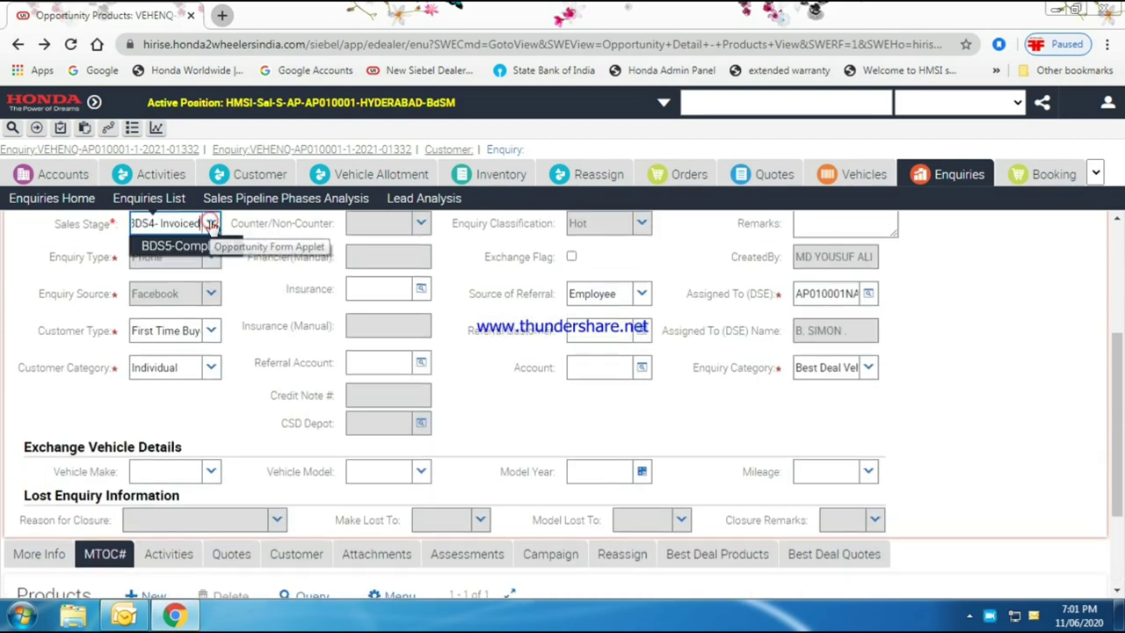
scroll(227, 365, "up", 2)
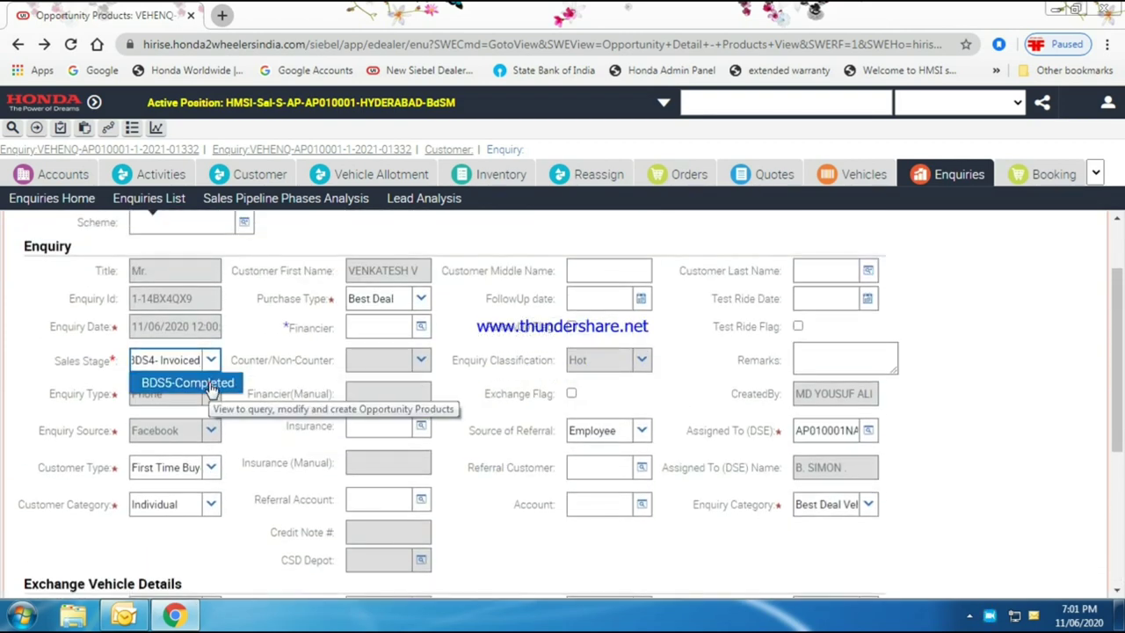